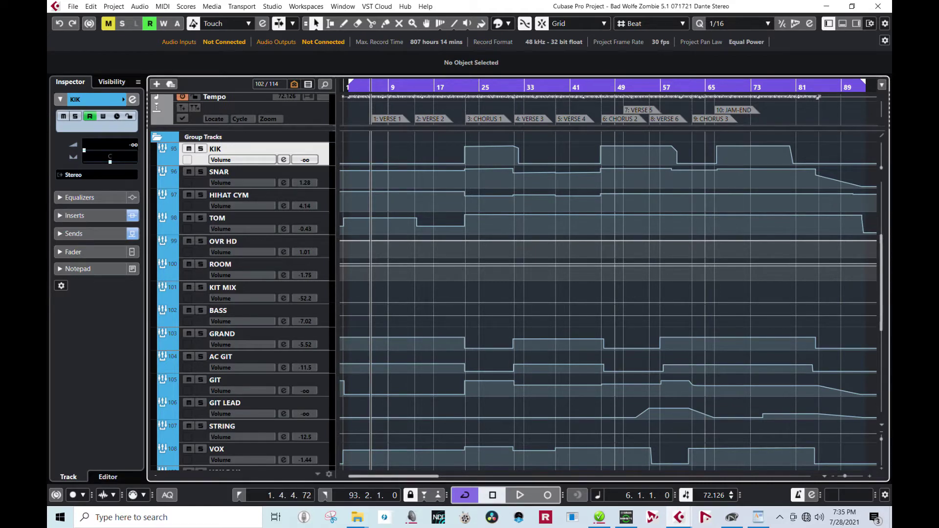
Select all the tracks from KIK through FX VOX CHORUS and route their output to 5.1 Out.
{"action": "scroll", "coordinate": [489, 294], "scroll_direction": "down", "scroll_amount": 6}
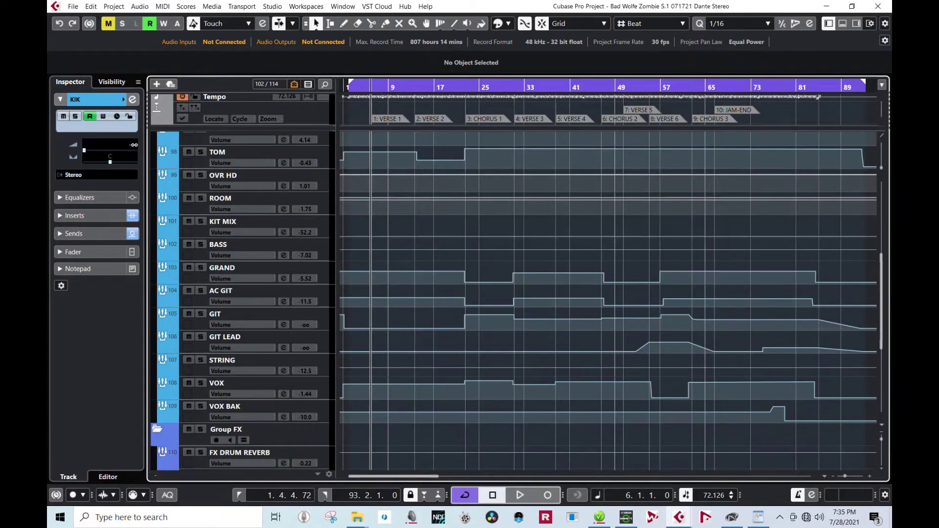
{"action": "scroll", "coordinate": [489, 293], "scroll_direction": "down", "scroll_amount": 6}
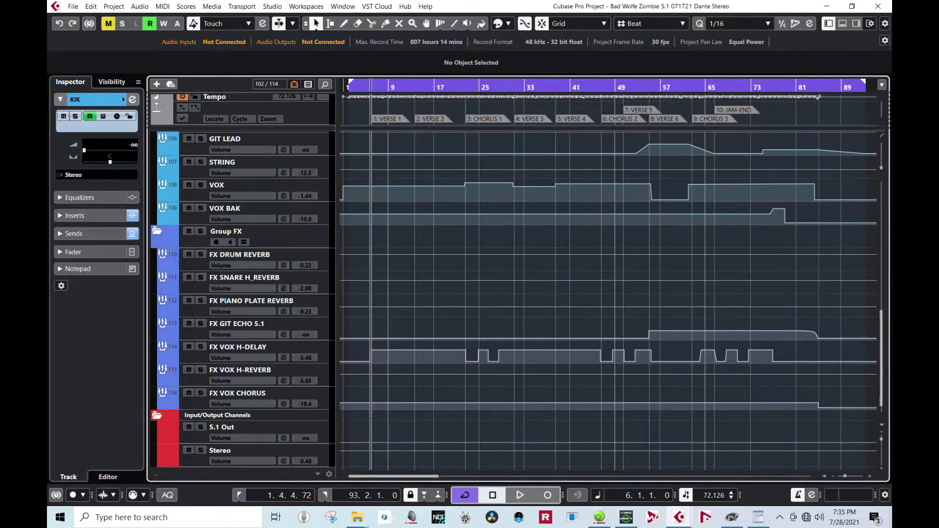
{"action": "left_click", "coordinate": [238, 393], "text": "shift"}
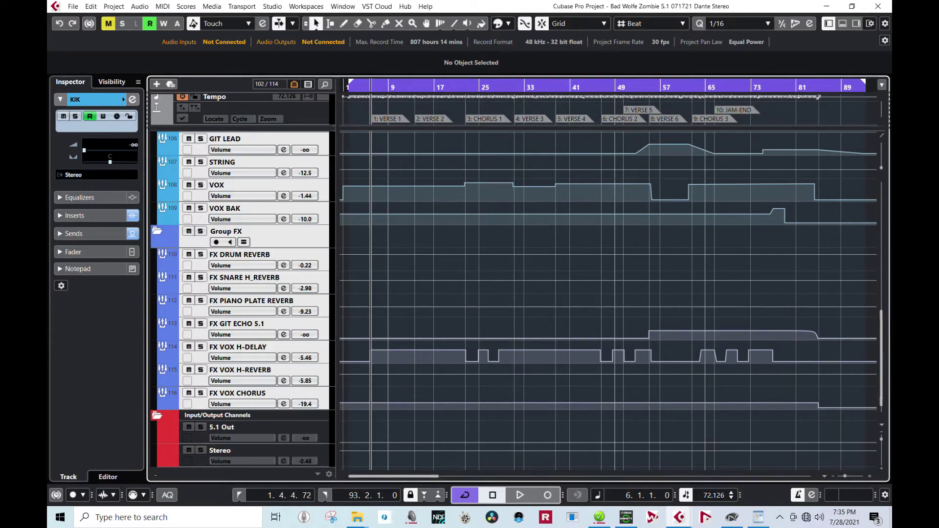
{"action": "left_click", "coordinate": [98, 175]}
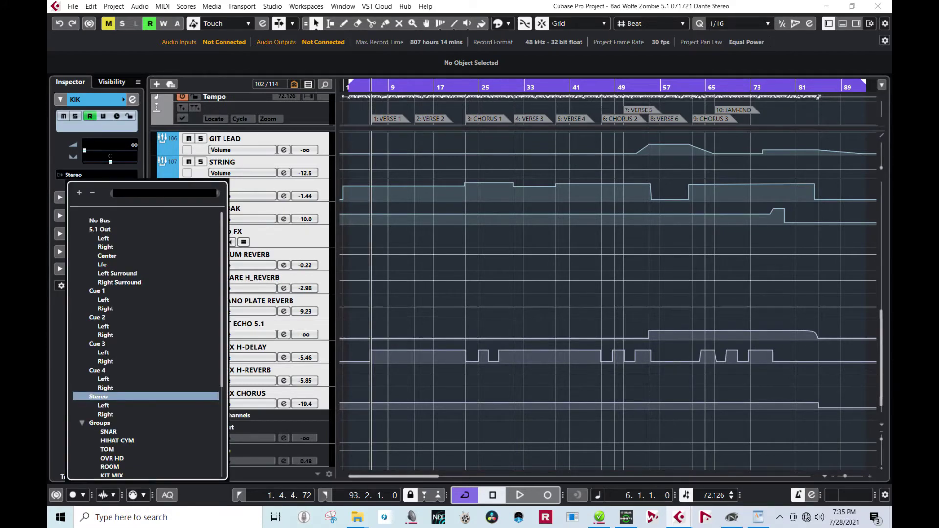
{"action": "key", "text": "Escape"}
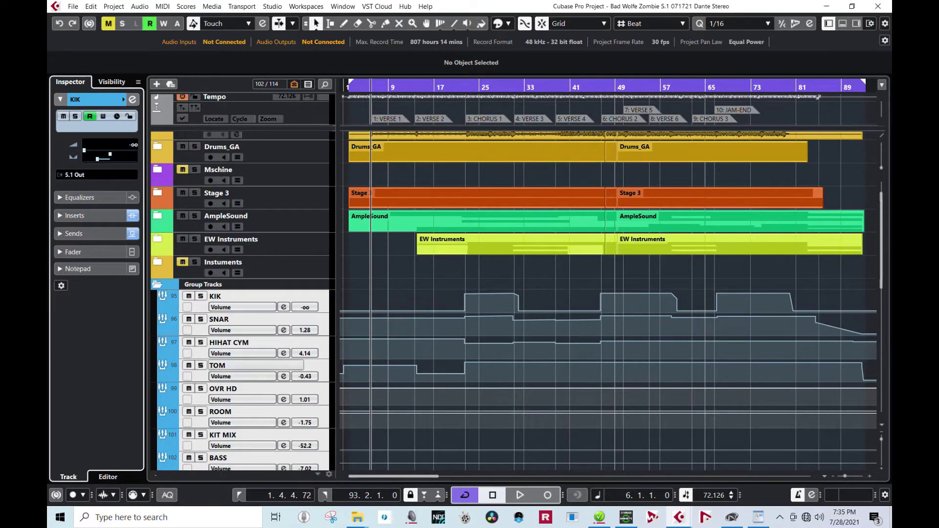
Select only the GRAND group track, show its fader and open its surround panner.
{"action": "scroll", "coordinate": [490, 274], "scroll_direction": "down", "scroll_amount": 5}
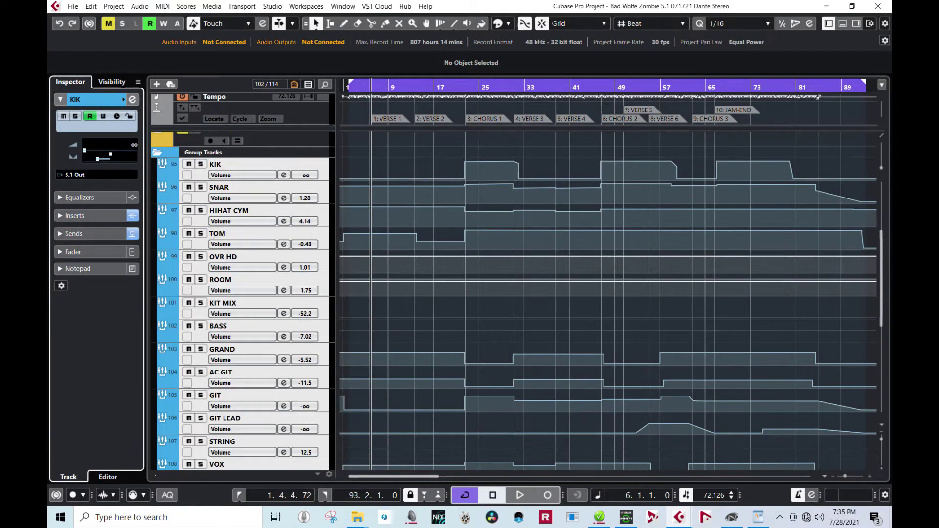
{"action": "left_click", "coordinate": [264, 349]}
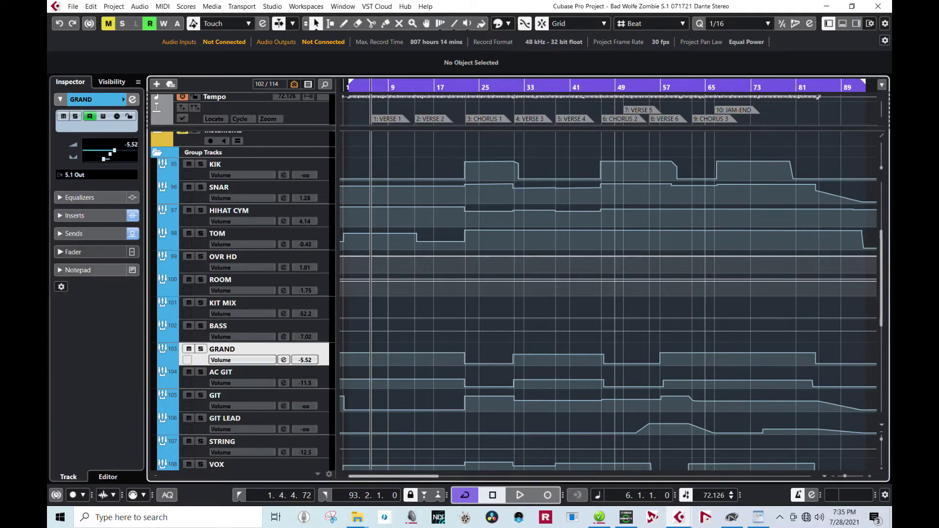
{"action": "left_click", "coordinate": [73, 252]}
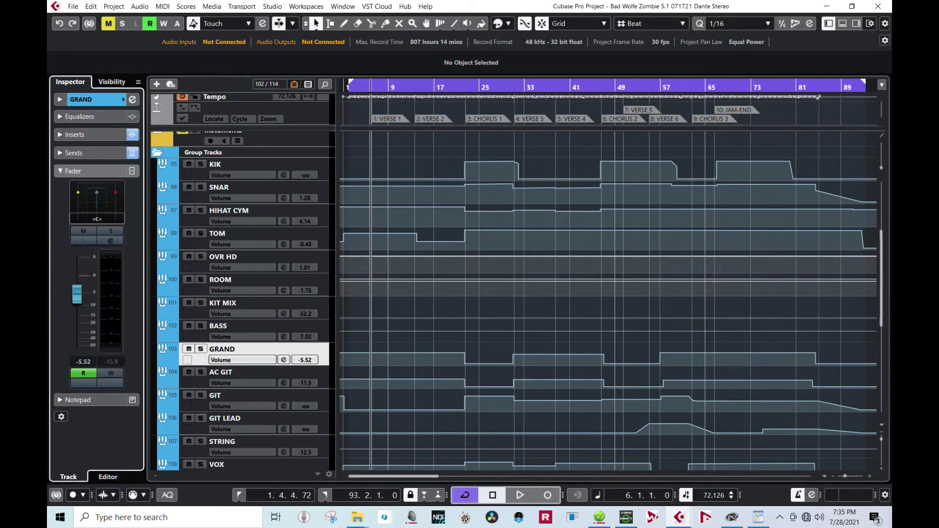
{"action": "double_click", "coordinate": [97, 203]}
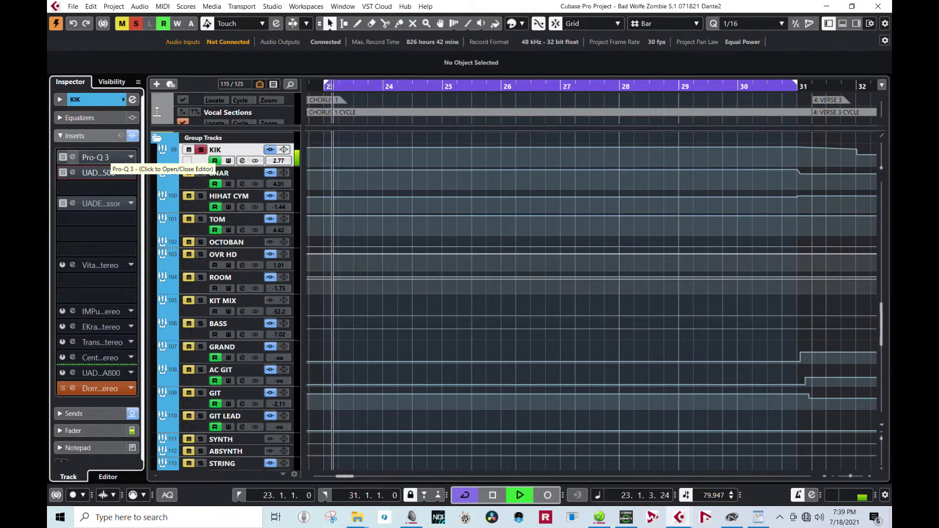
Open the KIK track's Pro-Q 3, UAD API 2500 and Distressor inserts, with the Pro-Q 3 window at Very Large size.
{"action": "left_click", "coordinate": [109, 156]}
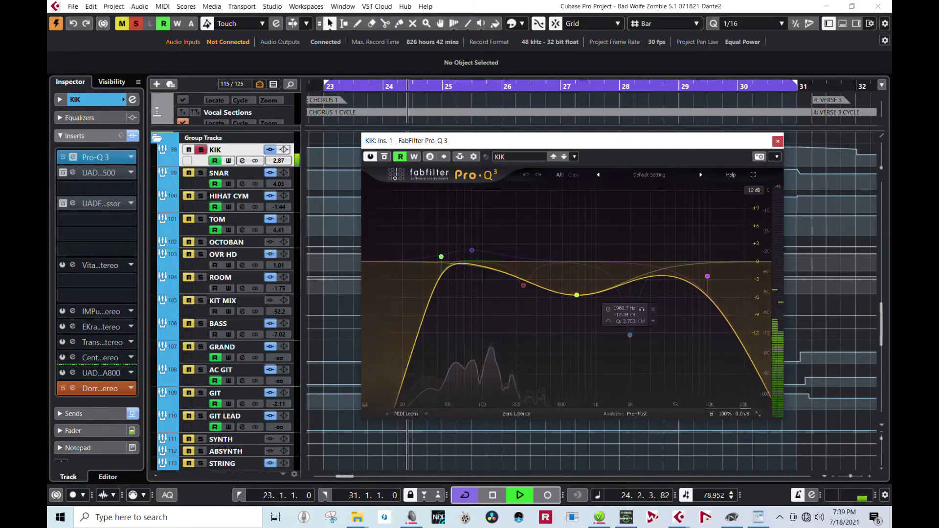
{"action": "left_click", "coordinate": [758, 414]}
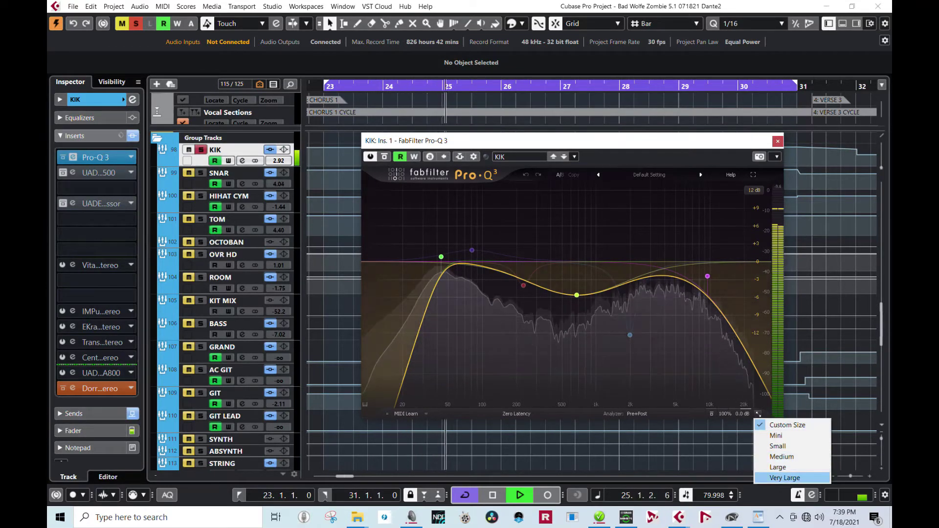
{"action": "left_click", "coordinate": [784, 478]}
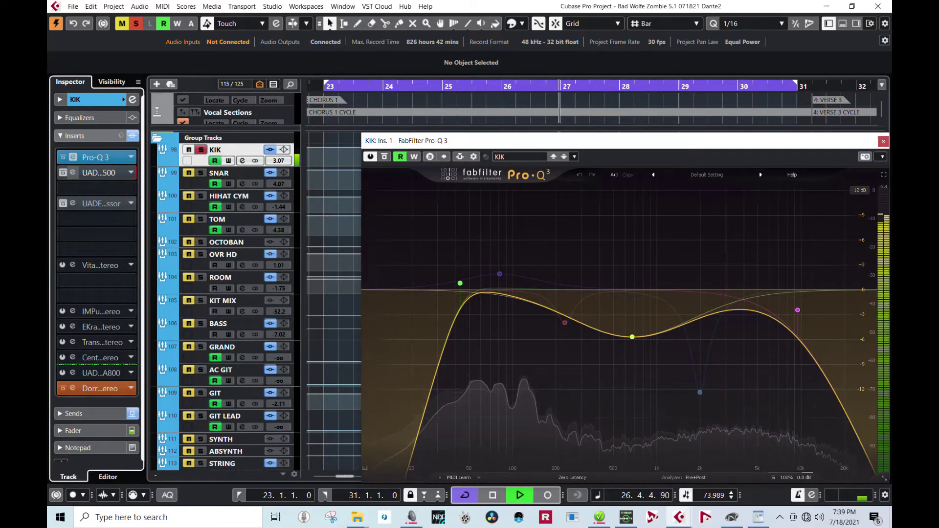
{"action": "left_click", "coordinate": [98, 173]}
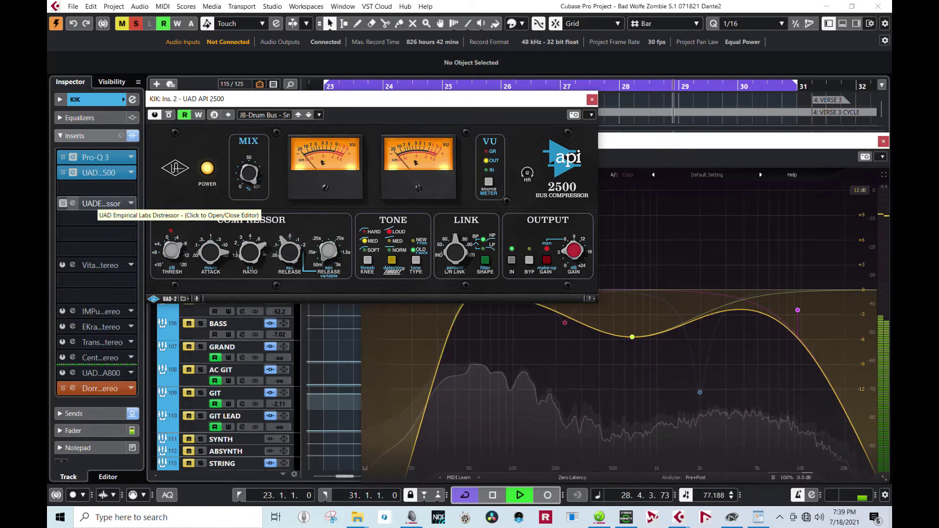
{"action": "left_click", "coordinate": [101, 203]}
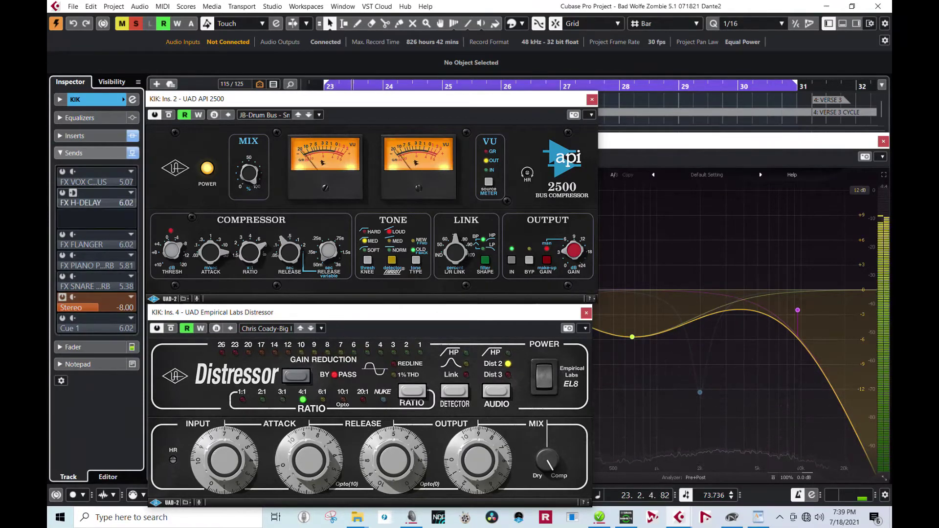
Show the KIK track's sends and fader, and open its surround panner.
{"action": "left_click", "coordinate": [74, 153]}
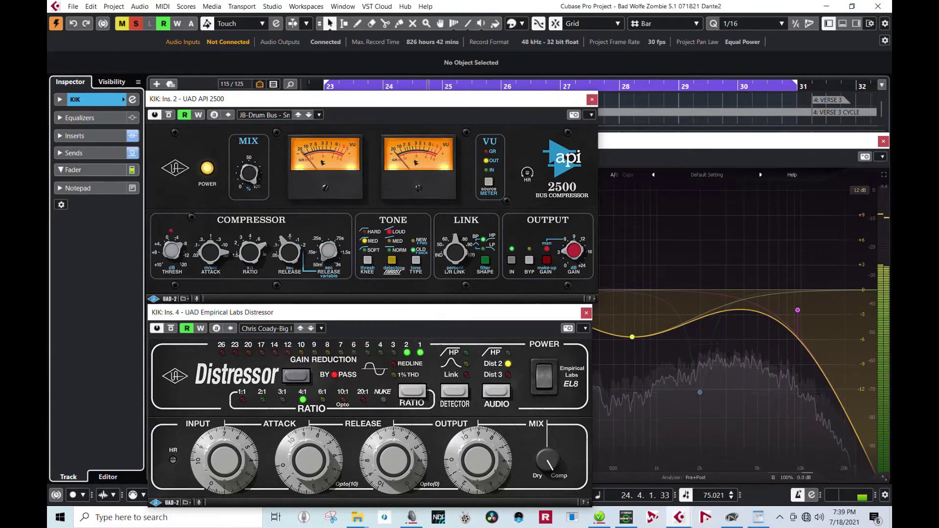
{"action": "left_click", "coordinate": [73, 170]}
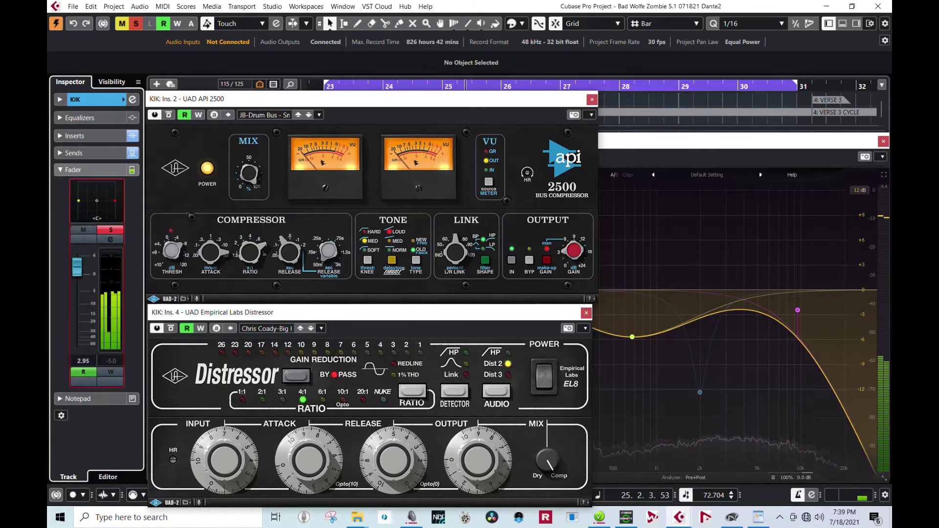
{"action": "double_click", "coordinate": [97, 201]}
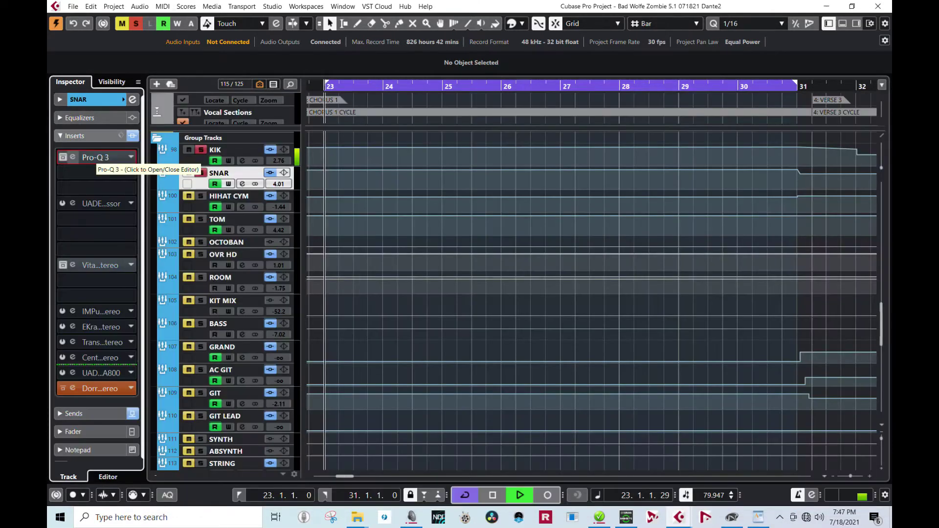
Open the SNAR track's Pro-Q 3 insert, take it out of bypass and enlarge its window to Very Large.
{"action": "left_click", "coordinate": [72, 157]}
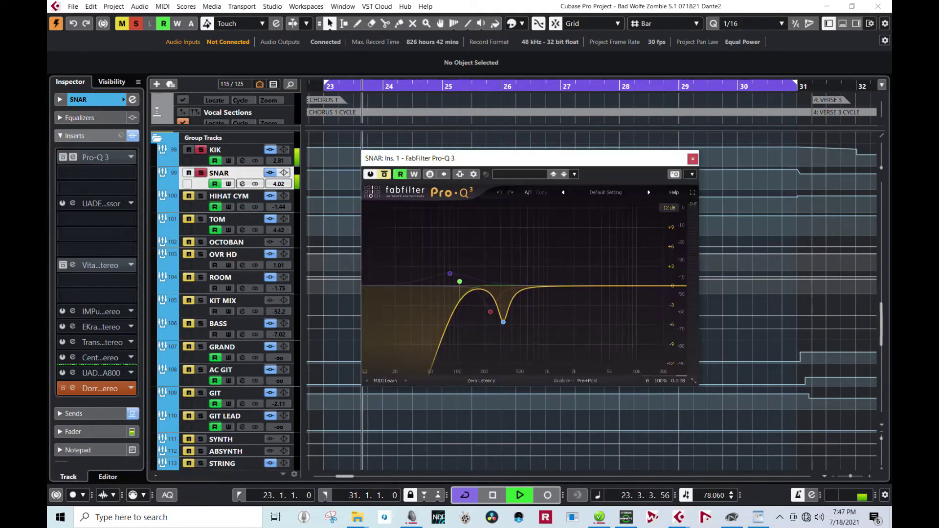
{"action": "left_click", "coordinate": [384, 175]}
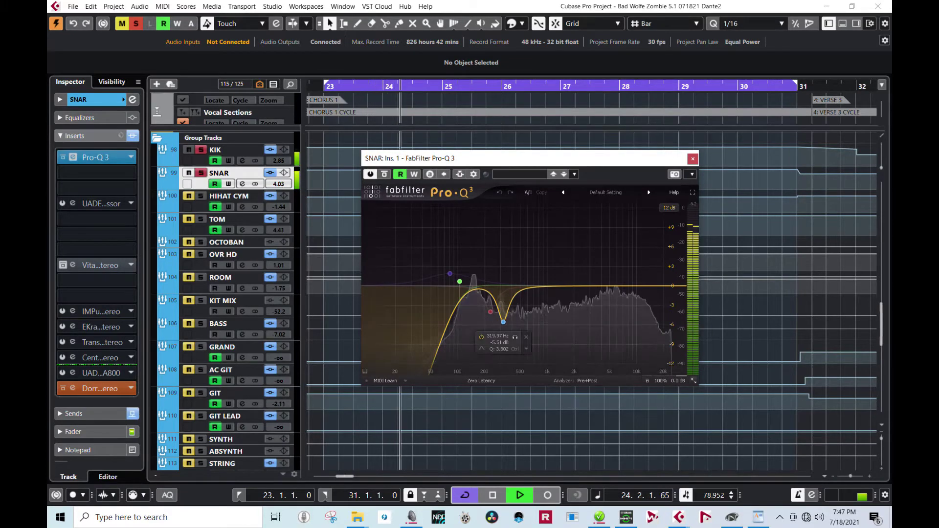
{"action": "left_click", "coordinate": [694, 381]}
{"action": "left_click", "coordinate": [720, 444]}
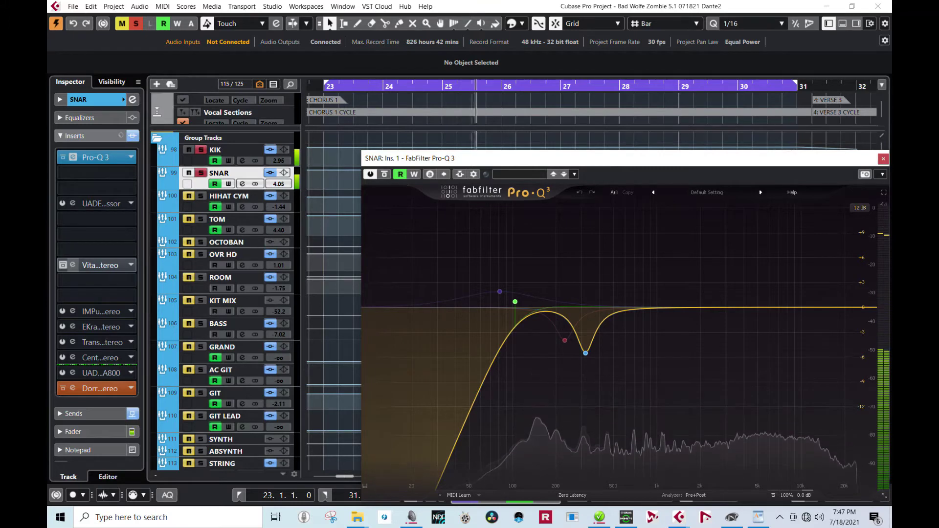
Open the SNAR track's Vitamin Stereo insert and its VST MultiPanner.
{"action": "left_click", "coordinate": [73, 266]}
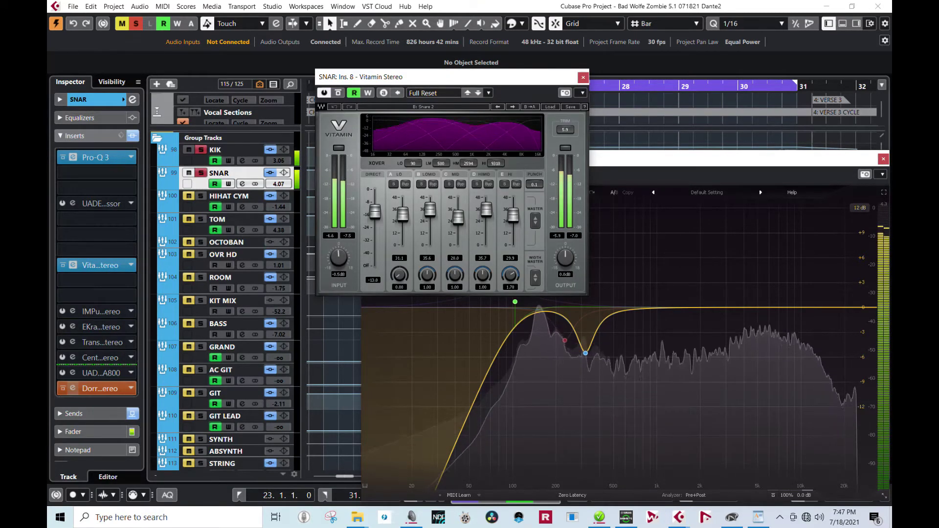
{"action": "left_click", "coordinate": [74, 432]}
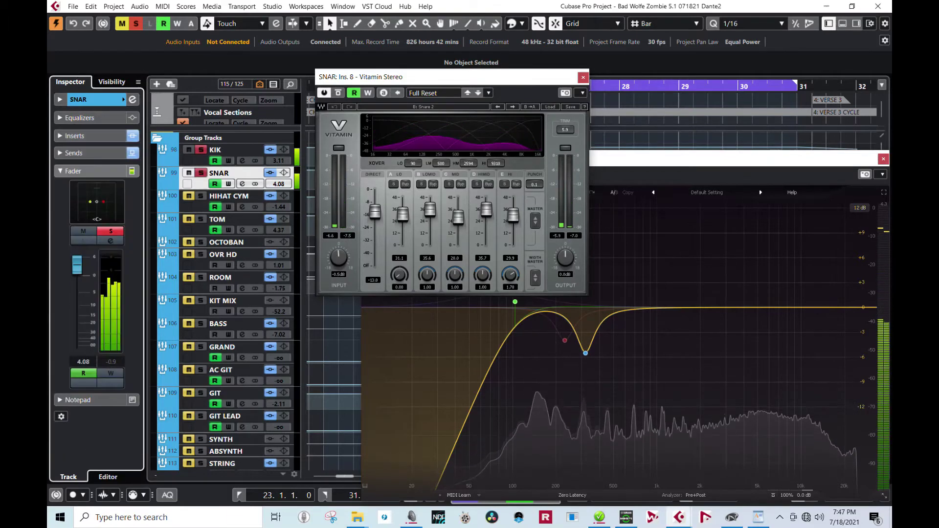
{"action": "double_click", "coordinate": [97, 202]}
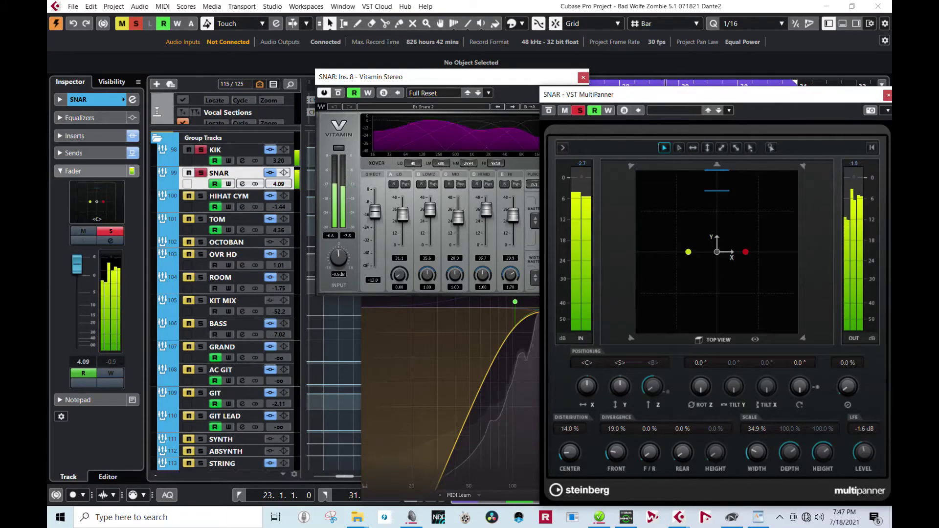
Solo the FX SNARE H_REVERB track that SNAR sends to and open its 5.1 H-Reverb insert.
{"action": "left_click", "coordinate": [74, 153]}
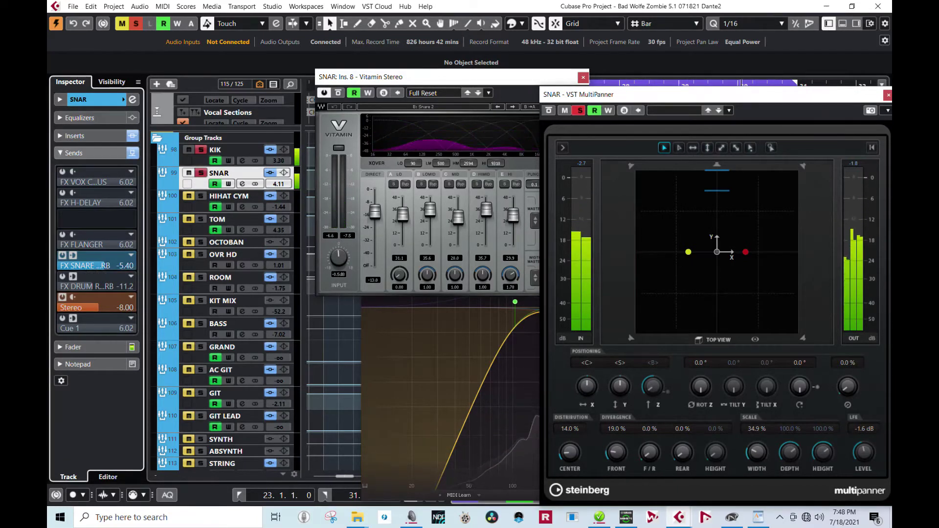
{"action": "scroll", "coordinate": [225, 300], "scroll_direction": "down", "scroll_amount": 3}
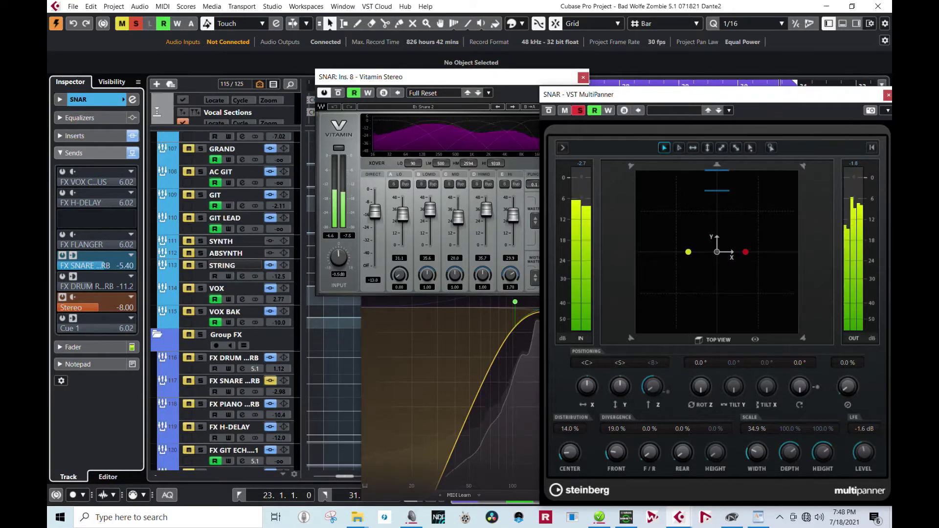
{"action": "left_click", "coordinate": [235, 381]}
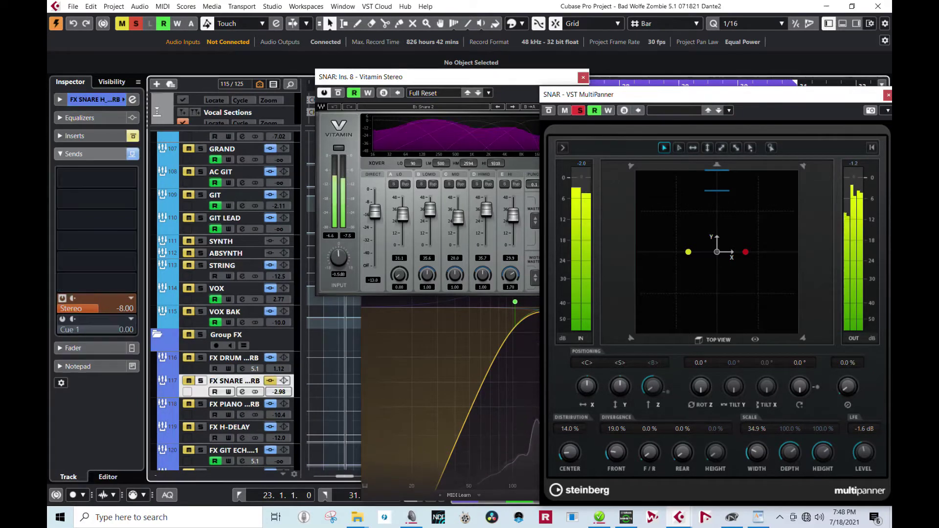
{"action": "left_click", "coordinate": [201, 381]}
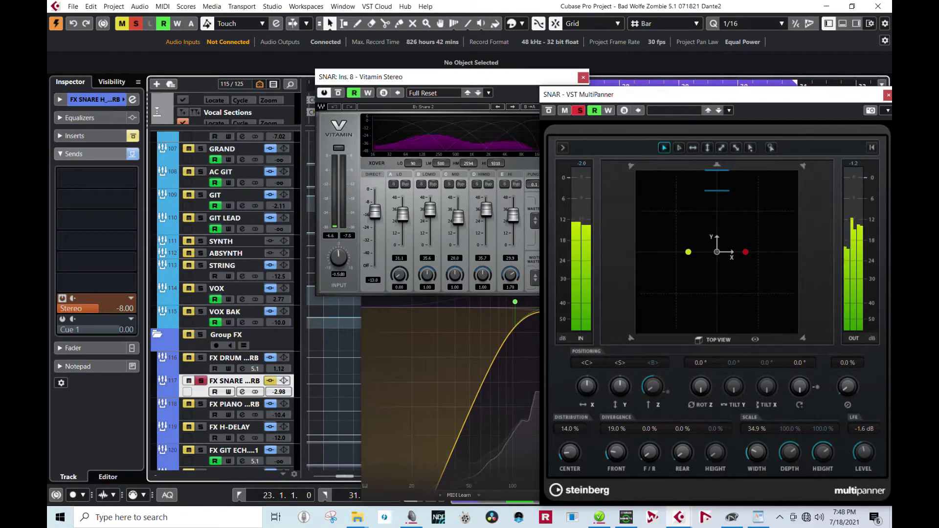
{"action": "left_click", "coordinate": [75, 136]}
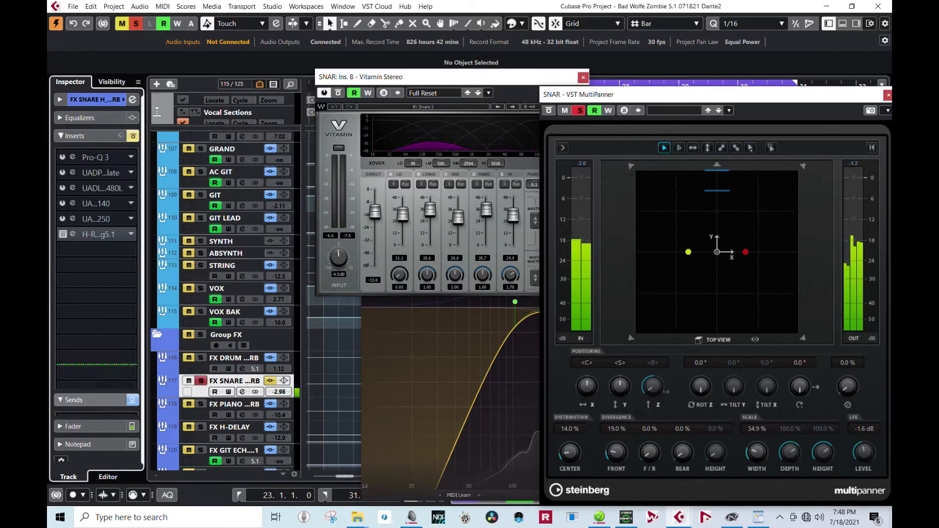
{"action": "left_click", "coordinate": [95, 235]}
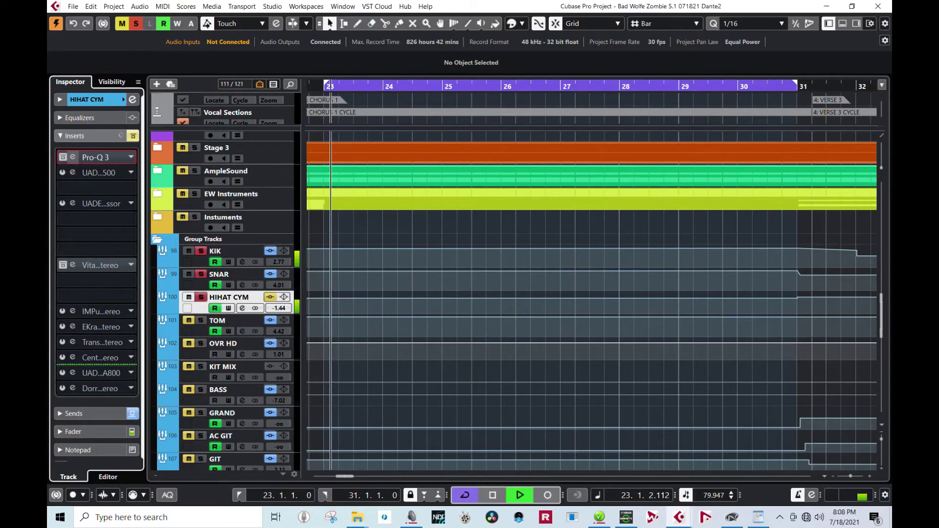
Open the HIHAT CYM track's Pro-Q 3 insert and enlarge its window to Very Large.
{"action": "left_click", "coordinate": [97, 157]}
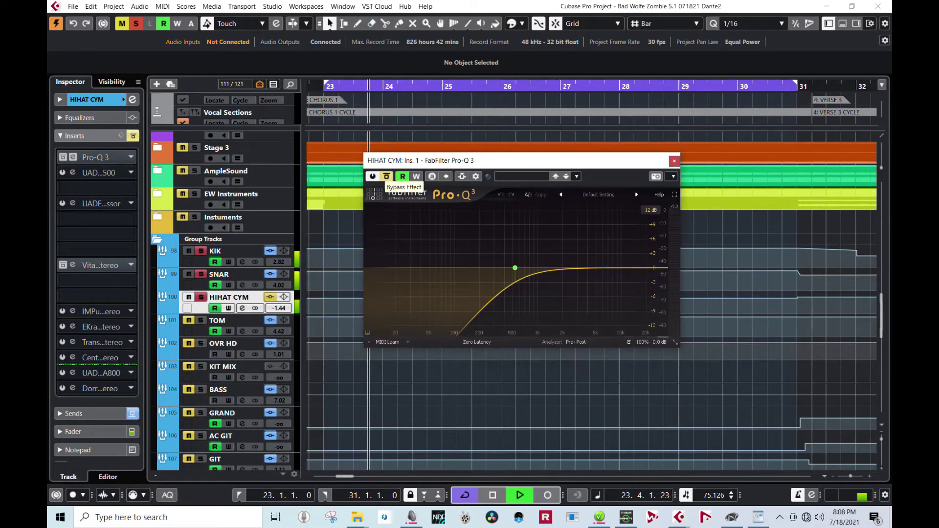
{"action": "left_click", "coordinate": [675, 342]}
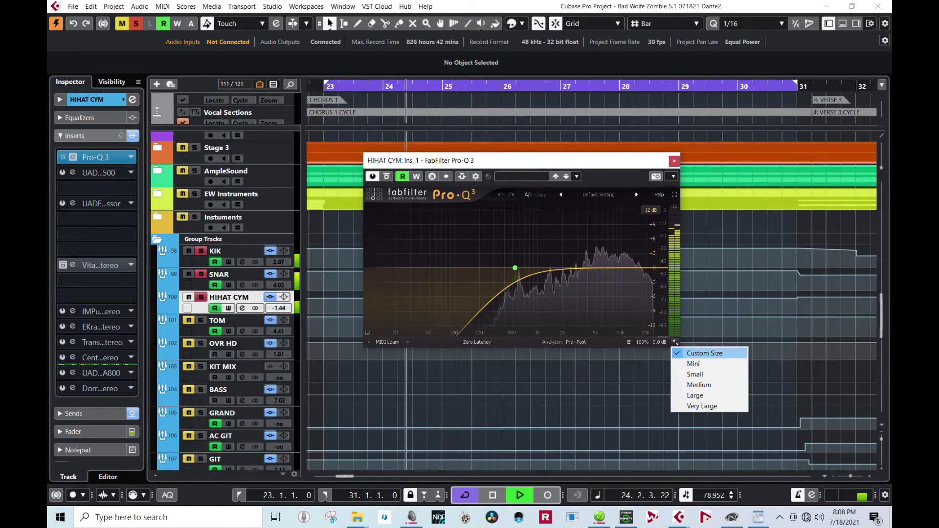
{"action": "left_click", "coordinate": [710, 406]}
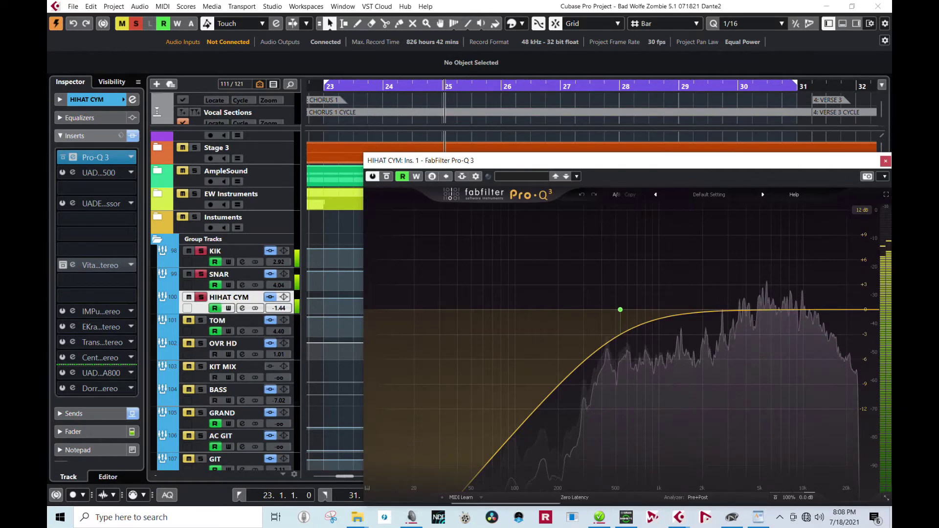
Open the HIHAT CYM track's Vitamin Stereo insert and its VST MultiPanner.
{"action": "left_click", "coordinate": [98, 265]}
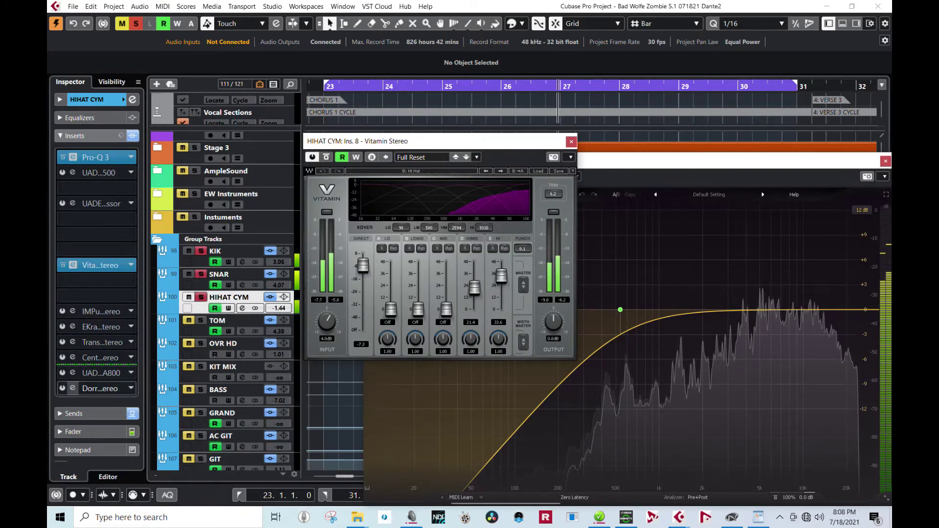
{"action": "left_click", "coordinate": [73, 431]}
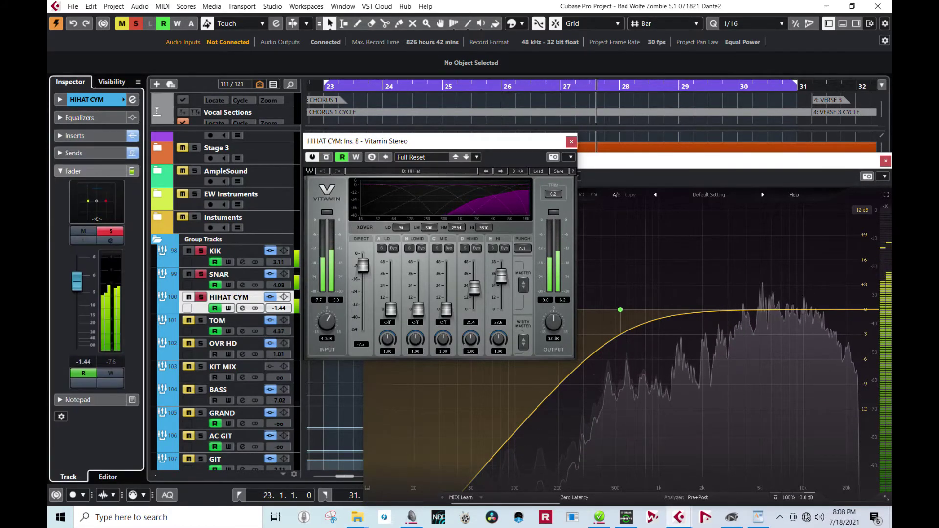
{"action": "double_click", "coordinate": [97, 201]}
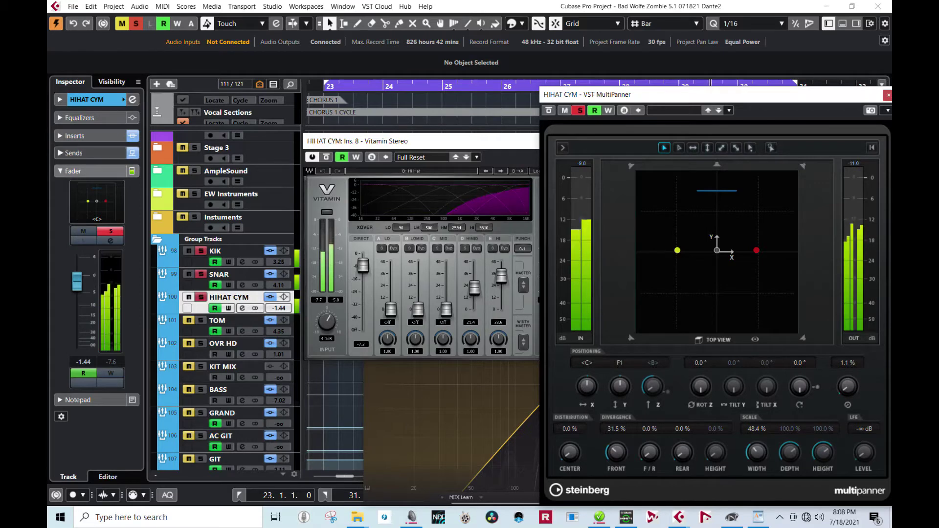
Open the H-Reverb 5.1 insert of the FX DRUM REVERB track that HIHAT CYM sends to and take it out of bypass.
{"action": "left_click", "coordinate": [73, 152]}
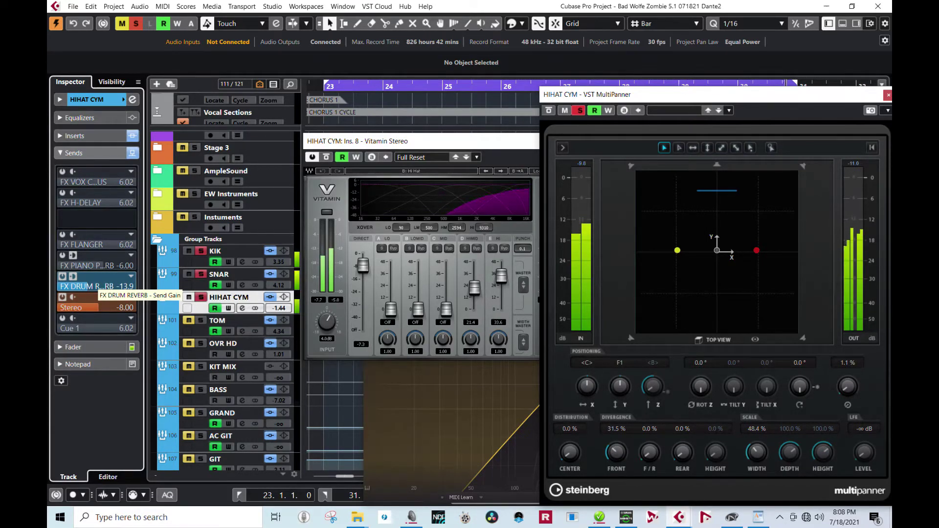
{"action": "scroll", "coordinate": [226, 301], "scroll_direction": "down", "scroll_amount": 3}
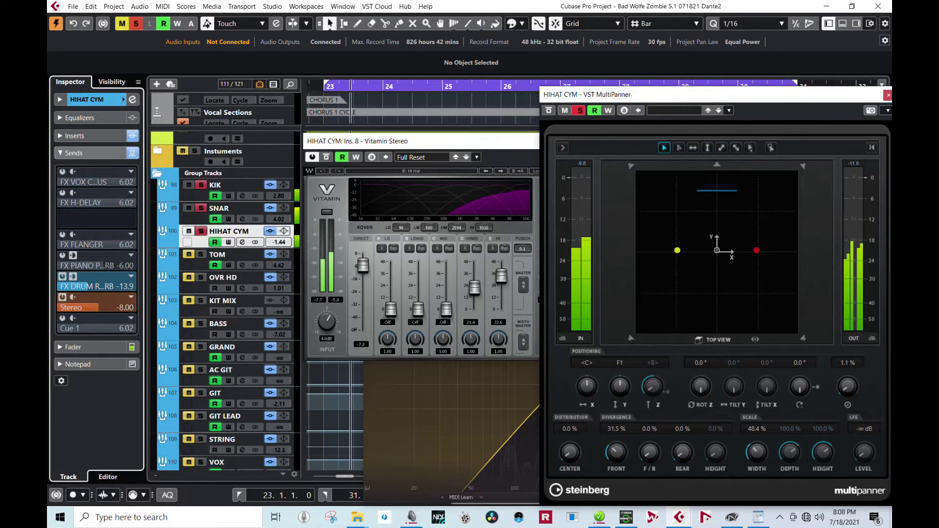
{"action": "scroll", "coordinate": [225, 301], "scroll_direction": "down", "scroll_amount": 3}
{"action": "scroll", "coordinate": [189, 352], "scroll_direction": "down", "scroll_amount": 3}
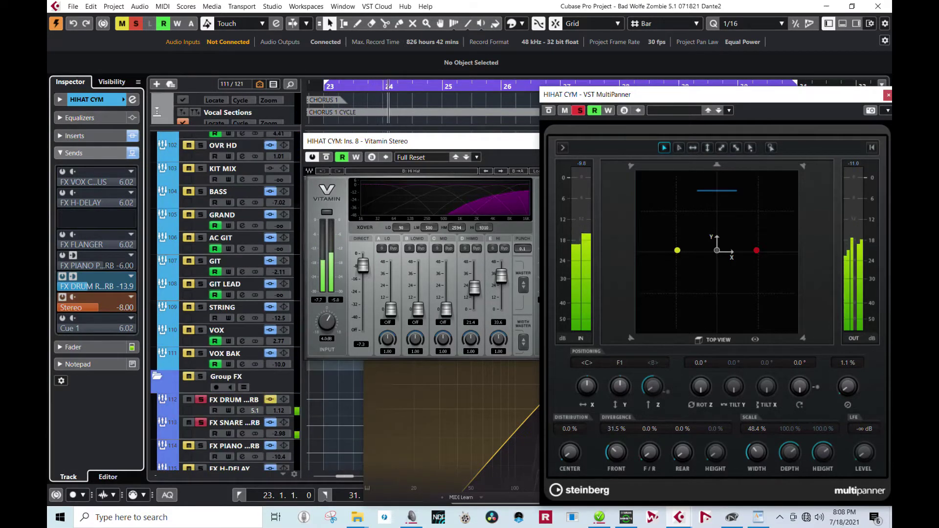
{"action": "left_click", "coordinate": [233, 401]}
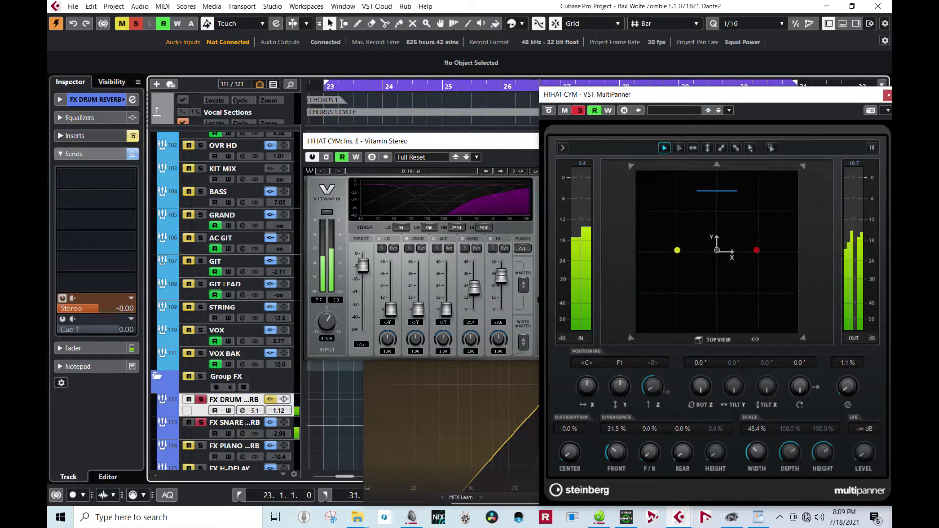
{"action": "left_click", "coordinate": [75, 136]}
{"action": "left_click", "coordinate": [98, 234]}
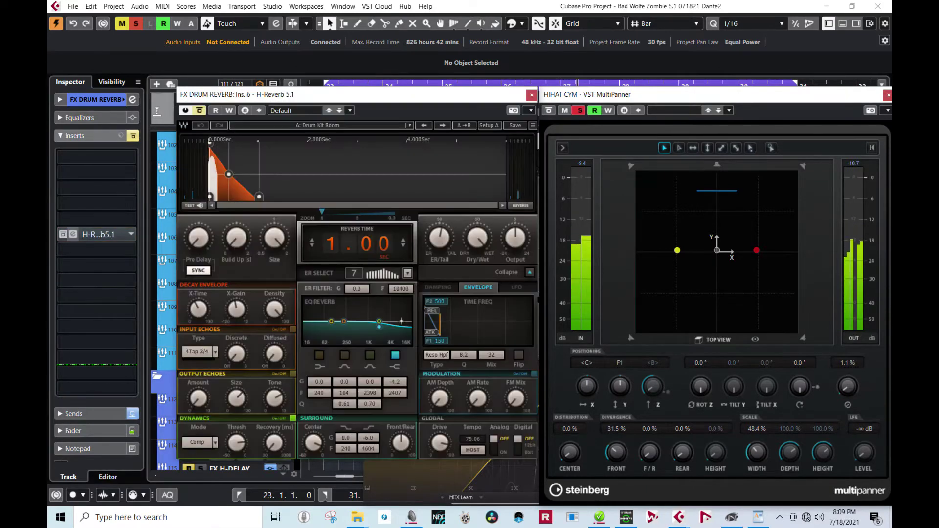
{"action": "left_click", "coordinate": [199, 111]}
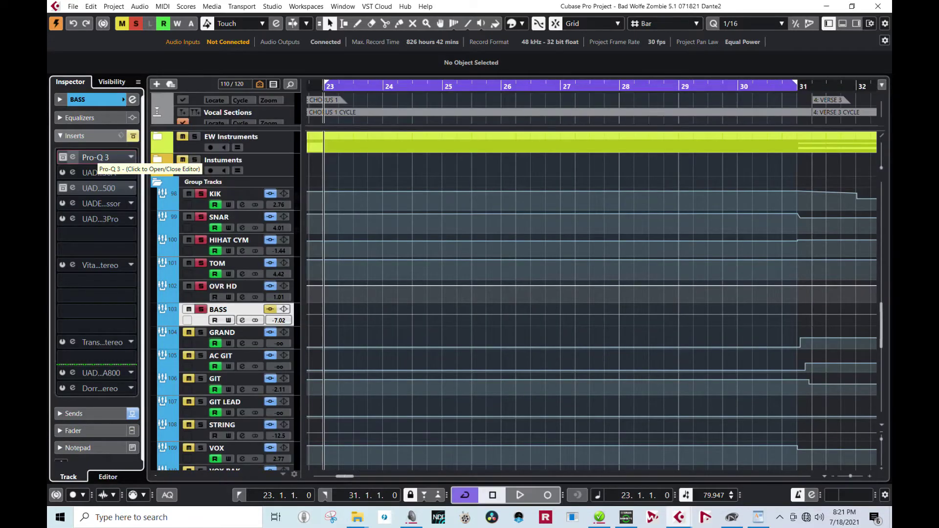
During playback, open the BASS track's Pro-Q 3 insert out of bypass and enlarge its window to Very Large.
{"action": "key", "text": "space"}
{"action": "left_click", "coordinate": [73, 157]}
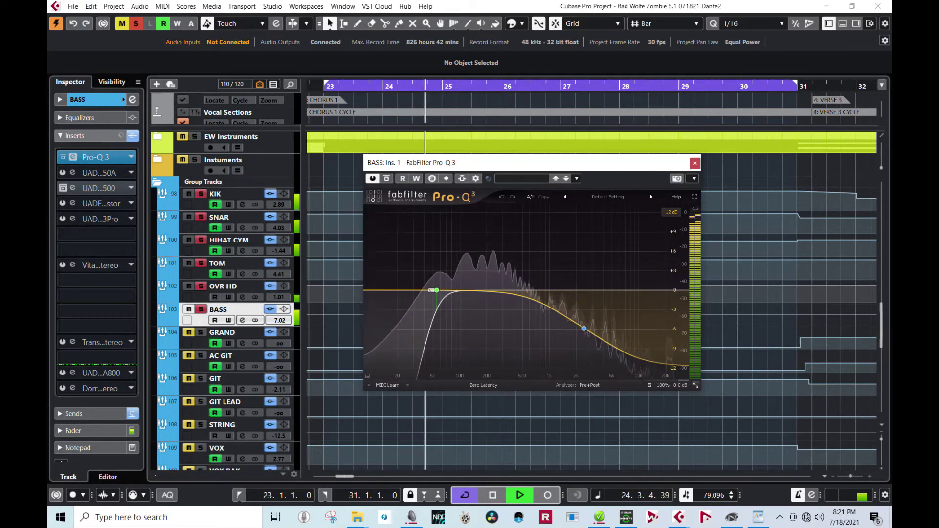
{"action": "left_click", "coordinate": [695, 385]}
{"action": "left_click", "coordinate": [723, 449]}
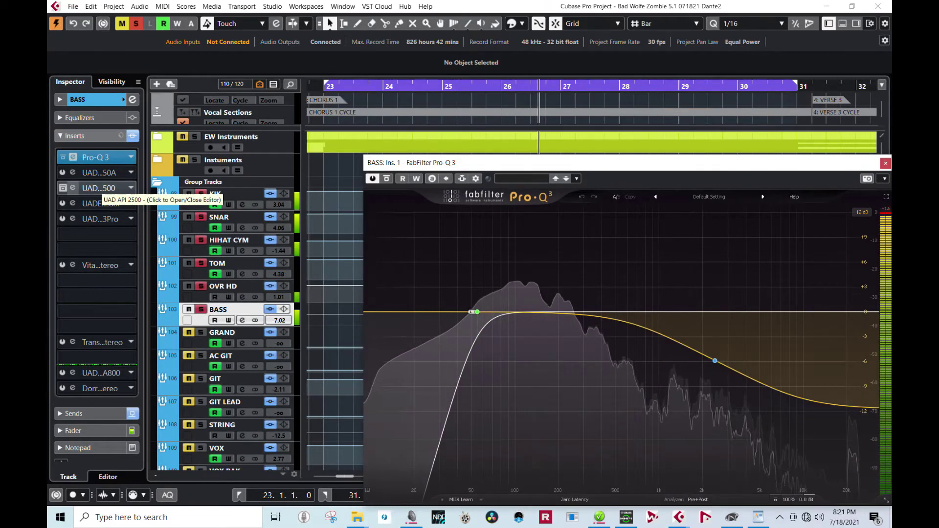
Take the BASS track's UAD API 2500 insert out of bypass and compare the sound with its power on and off.
{"action": "left_click", "coordinate": [100, 188]}
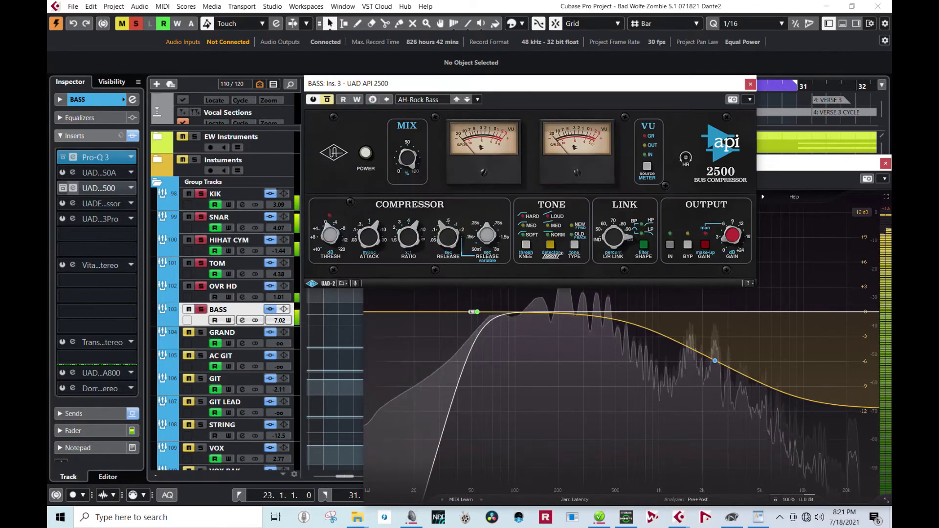
{"action": "left_click", "coordinate": [327, 100]}
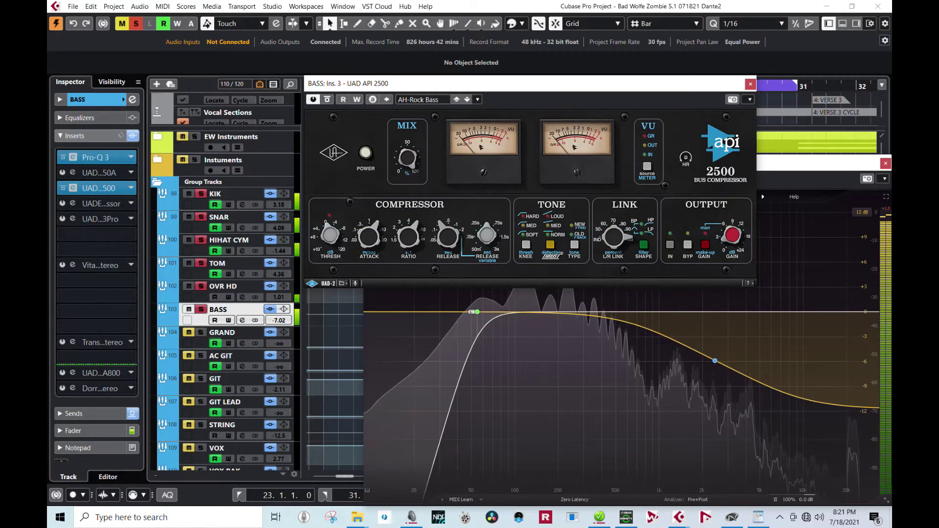
{"action": "left_click", "coordinate": [366, 153]}
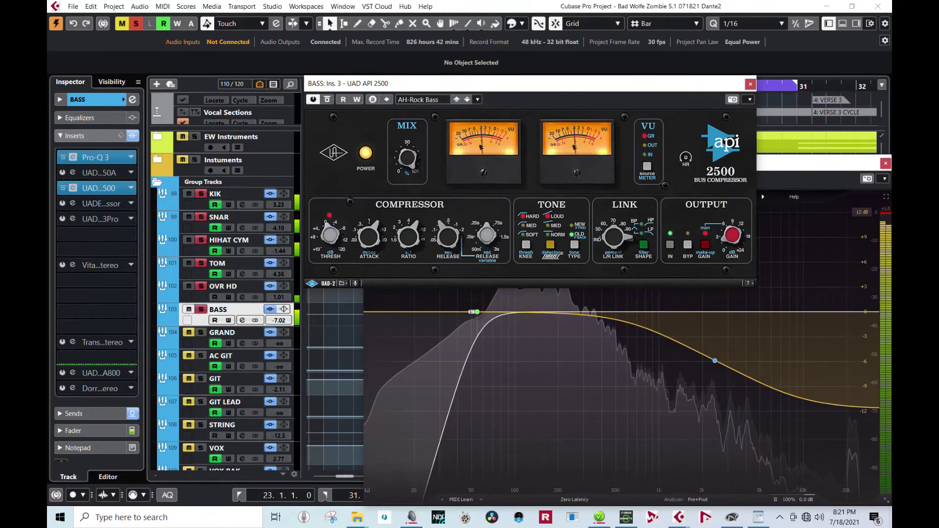
{"action": "left_click", "coordinate": [366, 153]}
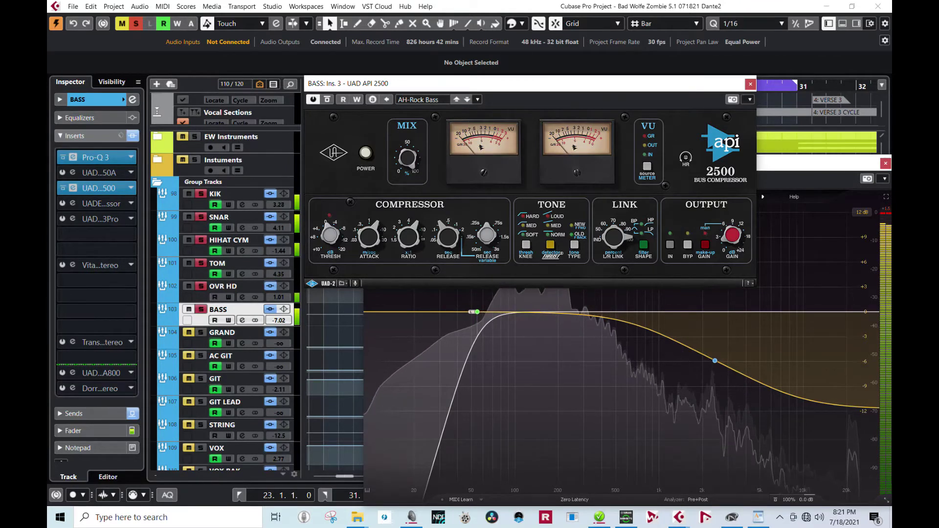
{"action": "left_click", "coordinate": [366, 153]}
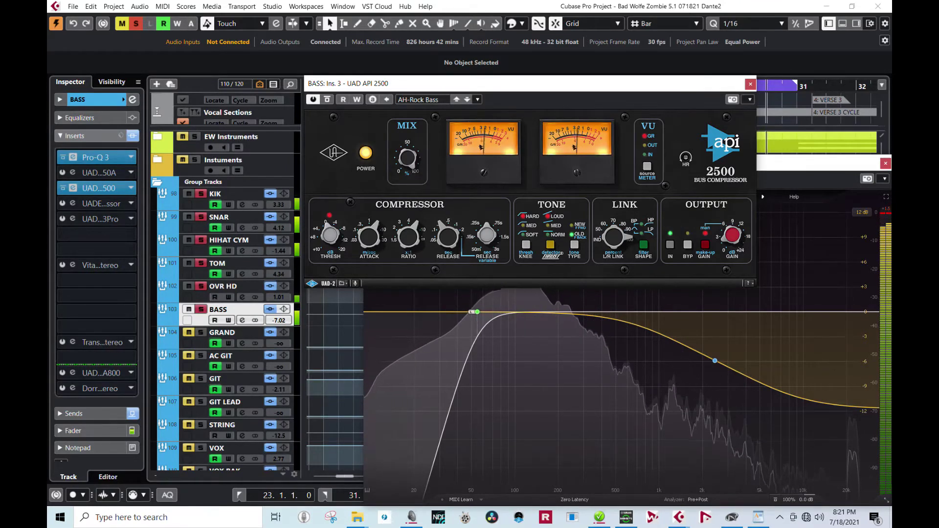
{"action": "left_click", "coordinate": [366, 153]}
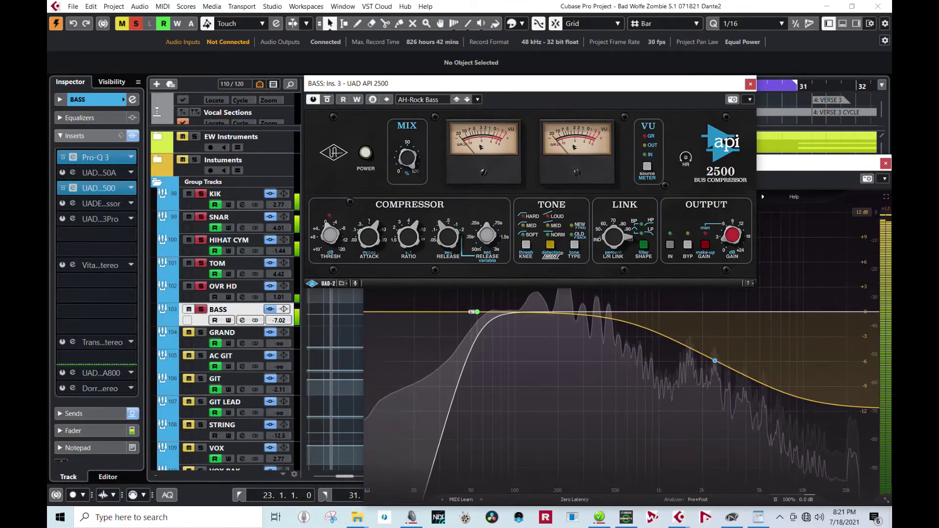
{"action": "left_click", "coordinate": [366, 153]}
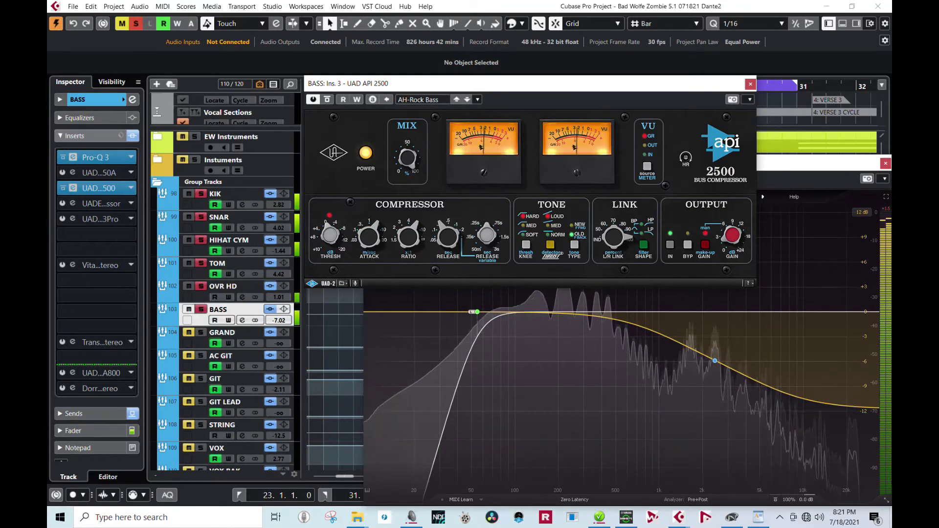
{"action": "left_click", "coordinate": [366, 153]}
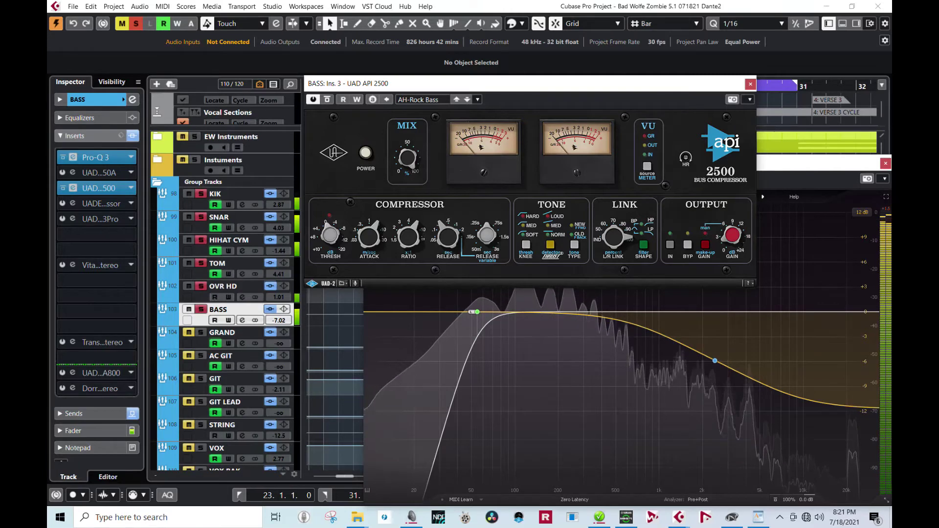
{"action": "left_click", "coordinate": [366, 153]}
{"action": "left_click", "coordinate": [366, 153]}
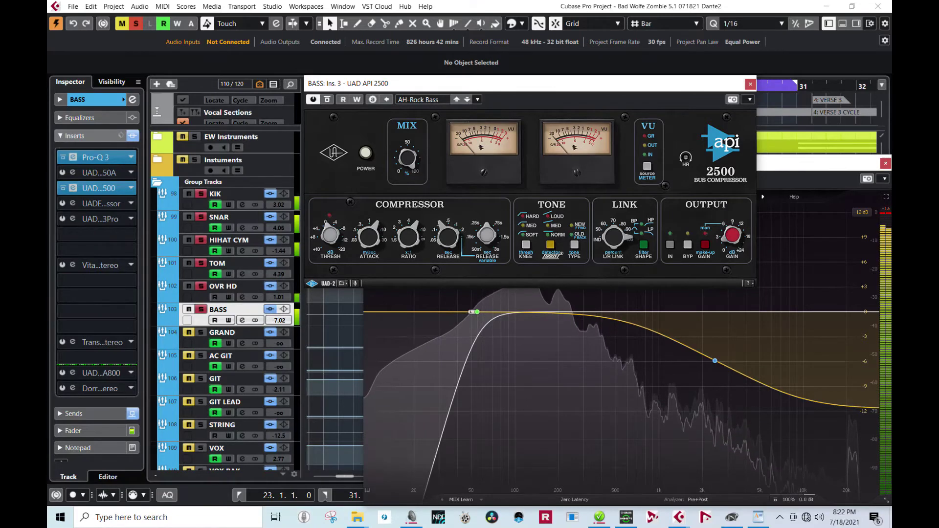
{"action": "left_click", "coordinate": [750, 84]}
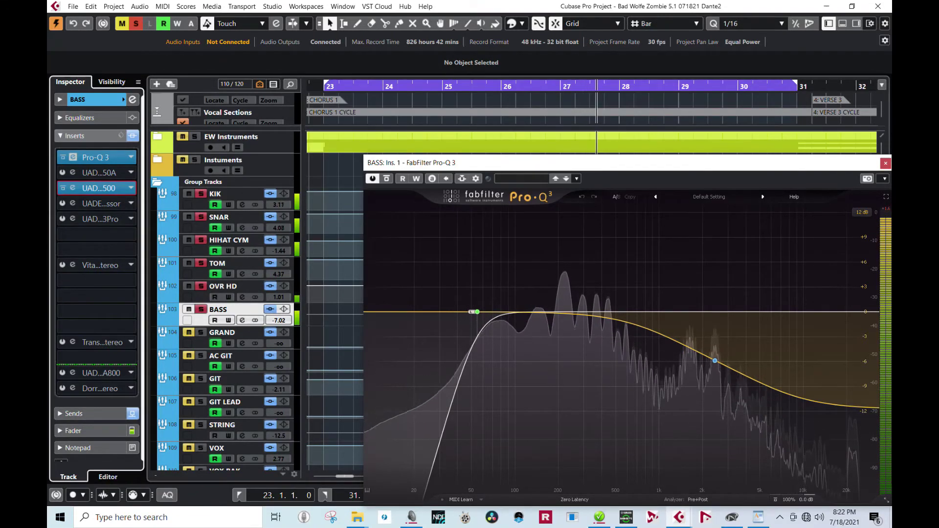
Open the BASS track's VST MultiPanner from its fader section.
{"action": "left_click", "coordinate": [74, 431]}
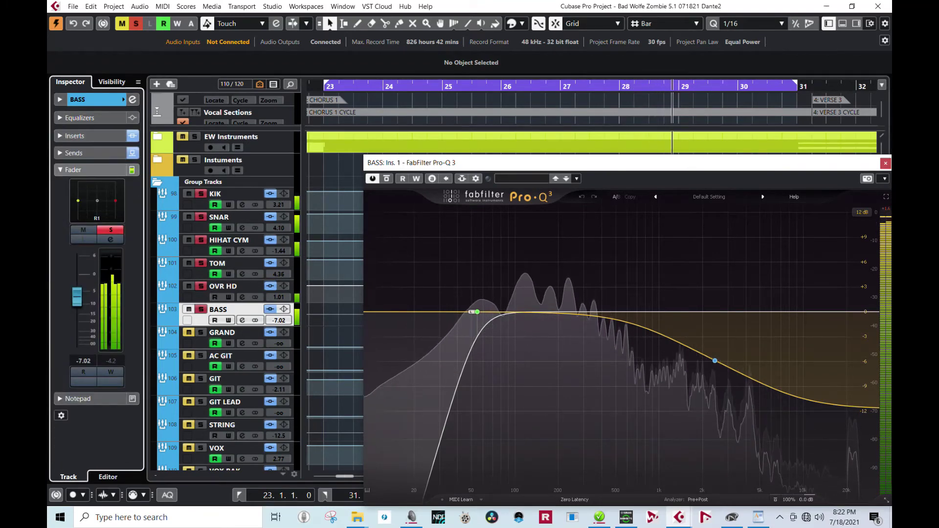
{"action": "double_click", "coordinate": [97, 201]}
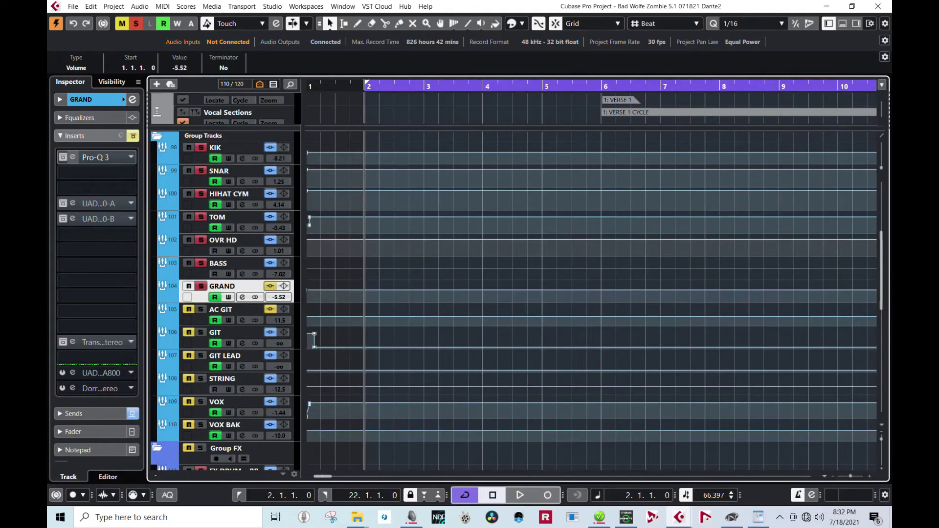
During playback, open the GRAND track's Pro-Q 3 insert out of bypass and enlarge its window to Very Large.
{"action": "key", "text": "space"}
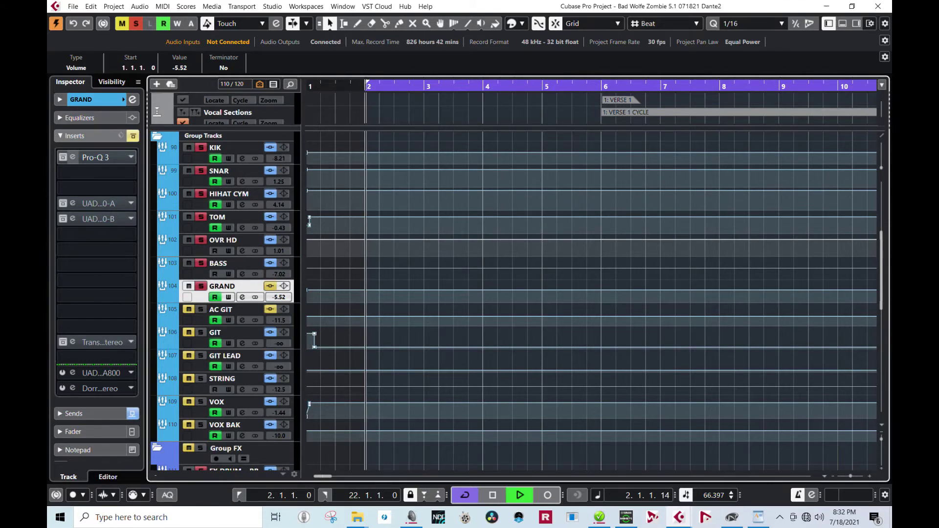
{"action": "left_click", "coordinate": [73, 157]}
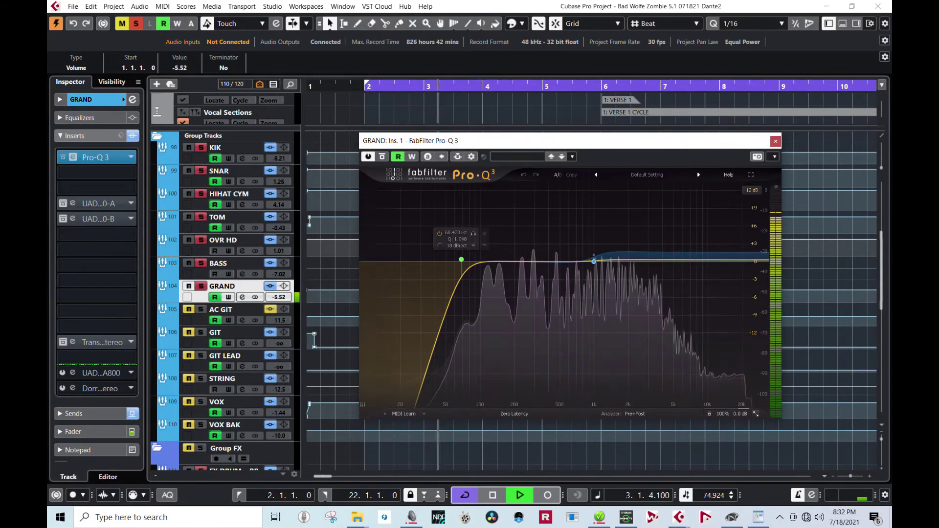
{"action": "left_click", "coordinate": [756, 414]}
{"action": "left_click", "coordinate": [783, 478]}
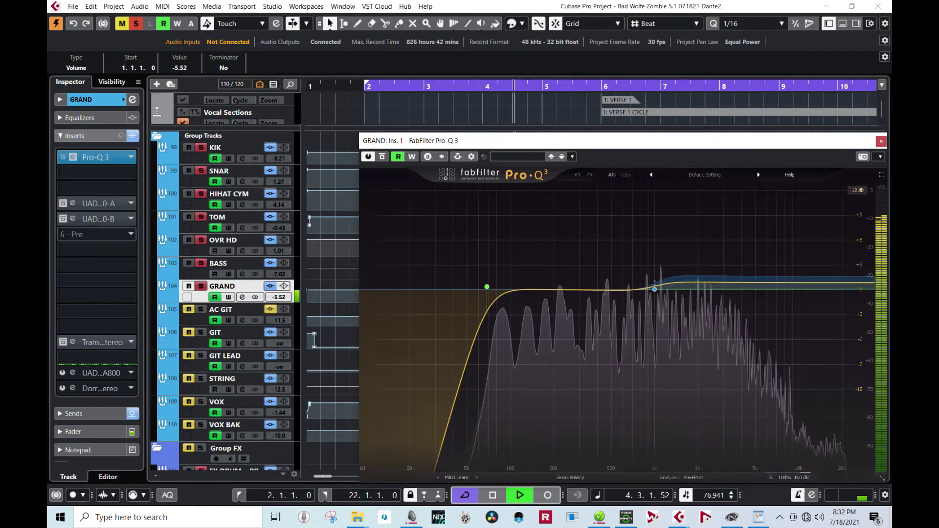
Solo the AC GIT track and open its Pro-Q 3 insert out of bypass at the Very Large window size.
{"action": "left_click", "coordinate": [198, 313]}
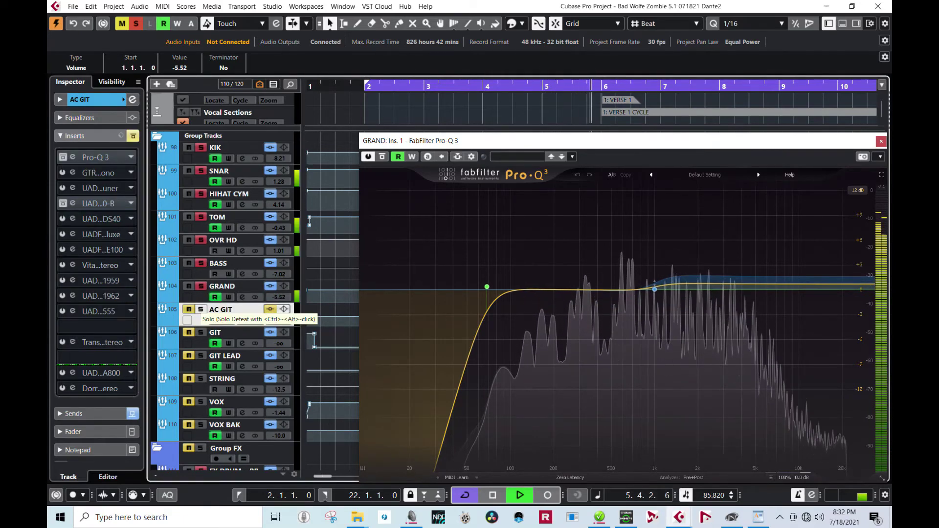
{"action": "left_click", "coordinate": [200, 310]}
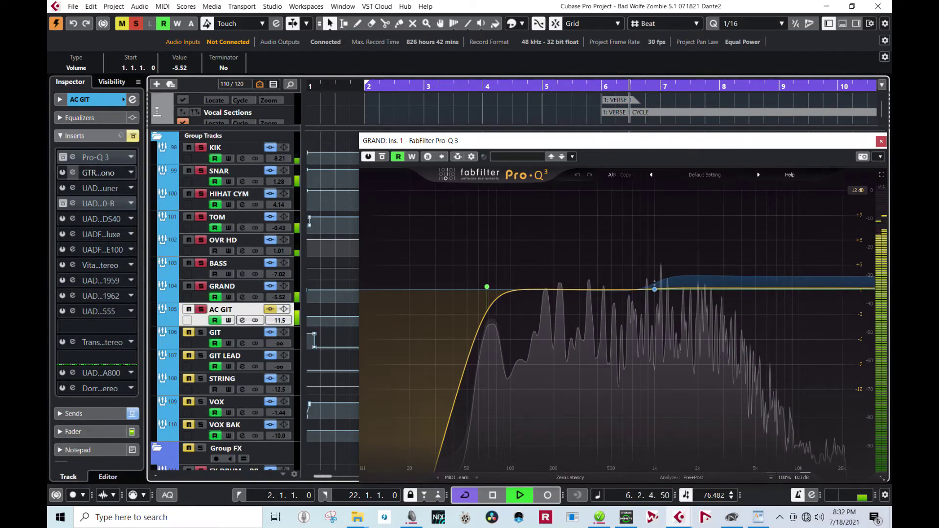
{"action": "left_click", "coordinate": [95, 157]}
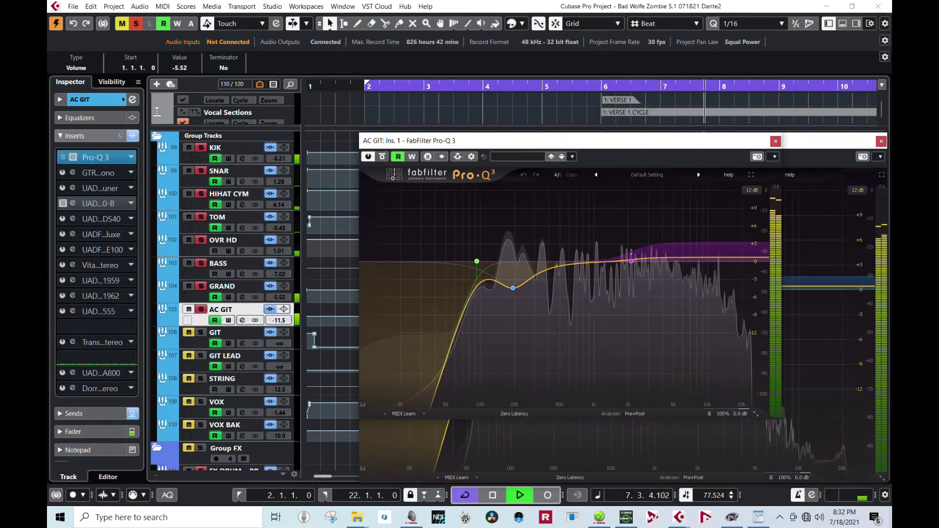
{"action": "mouse_move", "coordinate": [513, 288]}
{"action": "left_click", "coordinate": [756, 414]}
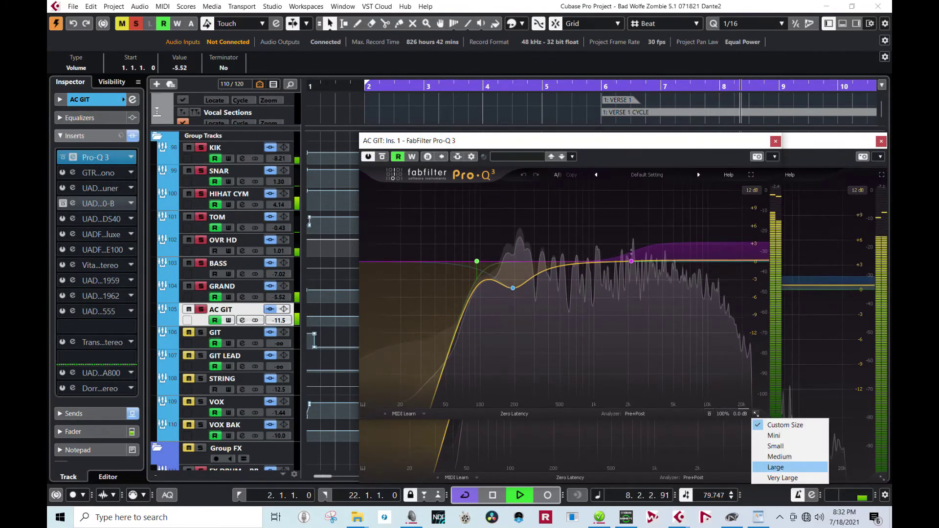
{"action": "left_click", "coordinate": [783, 478]}
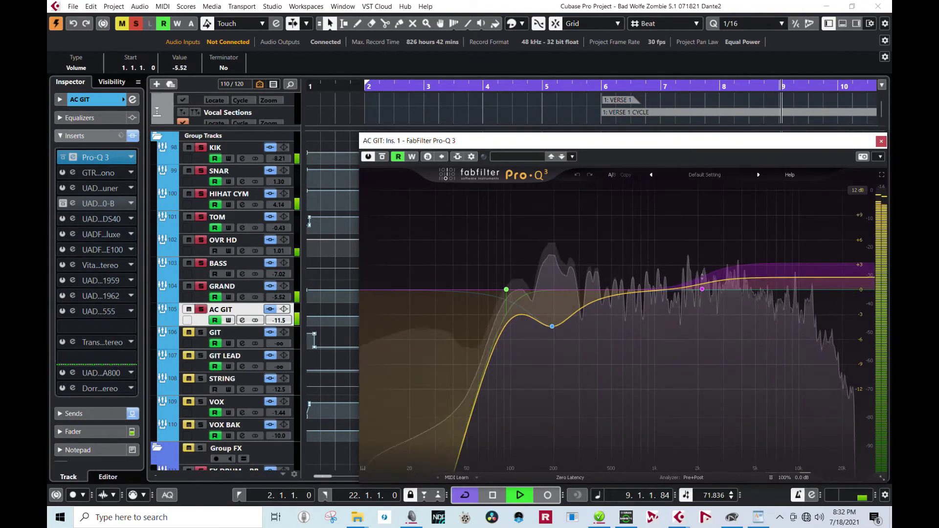
Open the AC GIT track's UAD UA 610-B insert and take it out of bypass.
{"action": "left_click", "coordinate": [73, 203]}
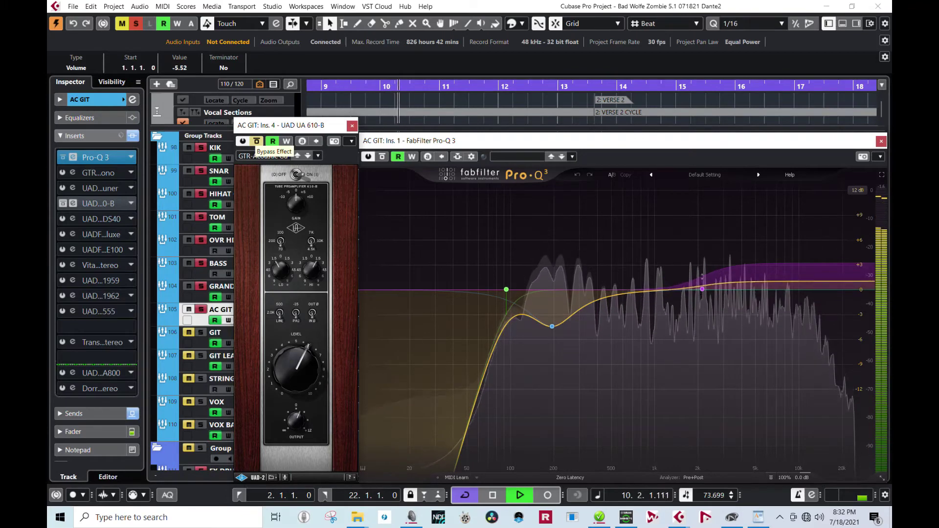
{"action": "left_click", "coordinate": [257, 141]}
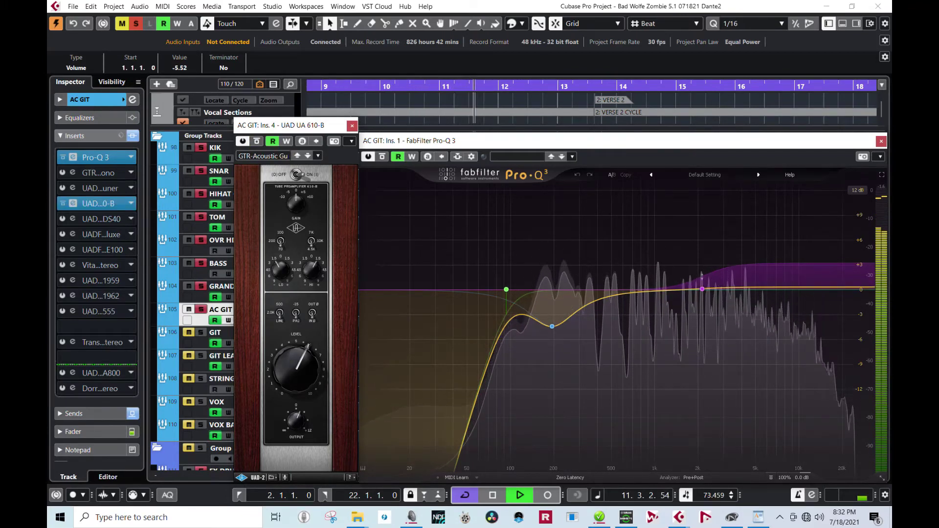
Open the VST MultiPanners of the AC GIT and GRAND tracks side by side to compare their surround placement.
{"action": "left_click", "coordinate": [74, 431]}
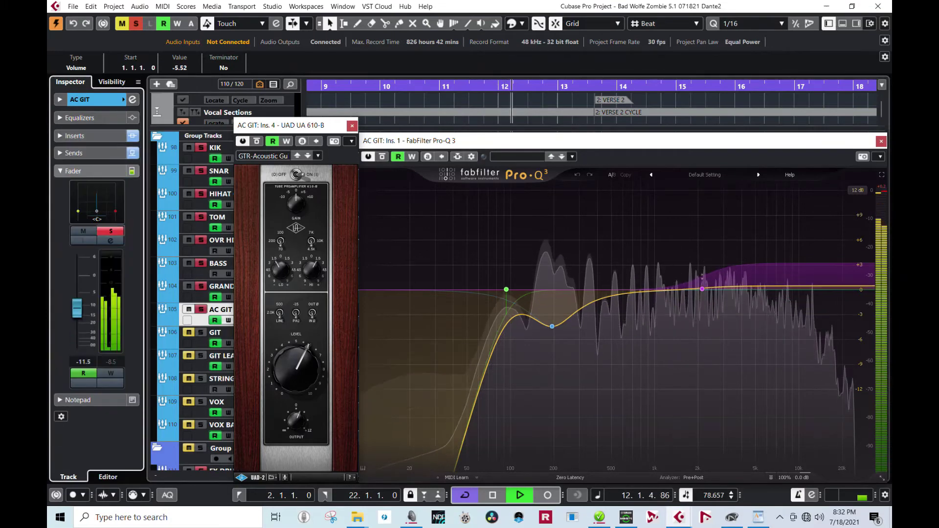
{"action": "double_click", "coordinate": [96, 201]}
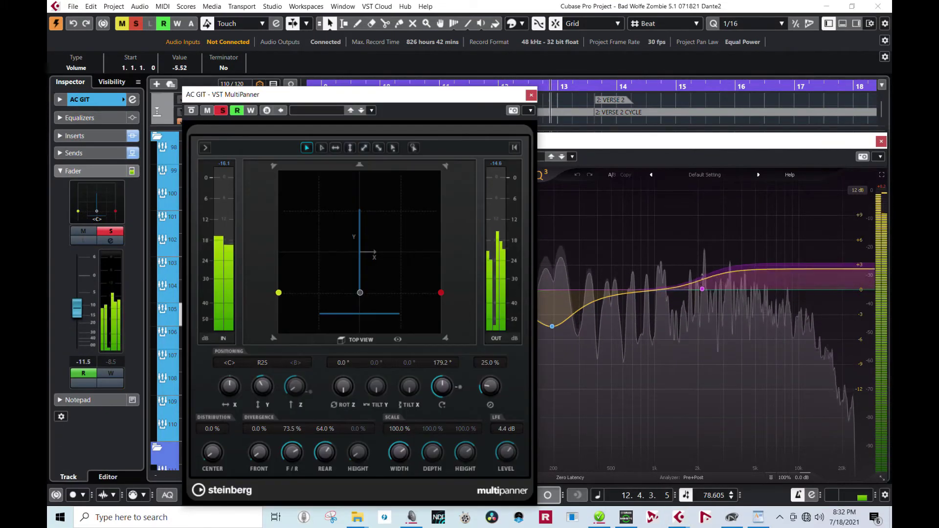
{"action": "left_click_drag", "start_coordinate": [337, 96], "coordinate": [691, 100]}
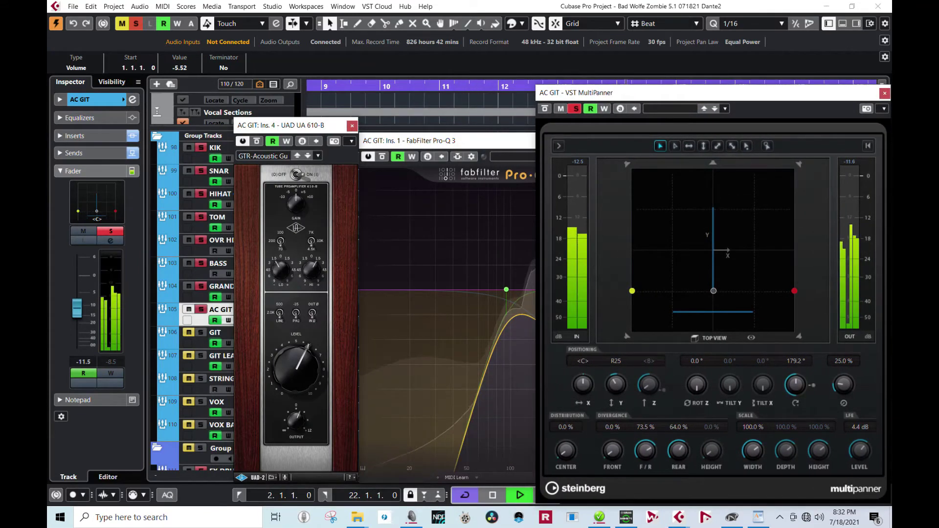
{"action": "left_click", "coordinate": [221, 286]}
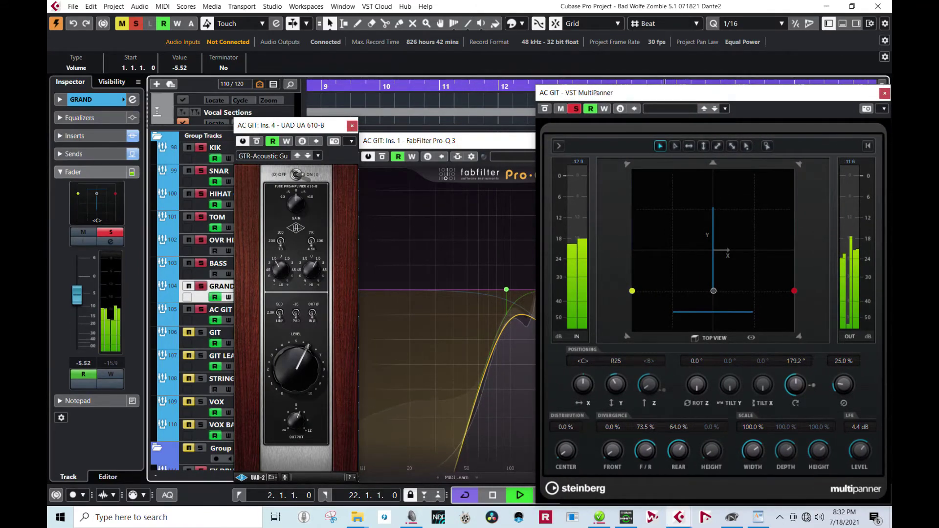
{"action": "double_click", "coordinate": [97, 201]}
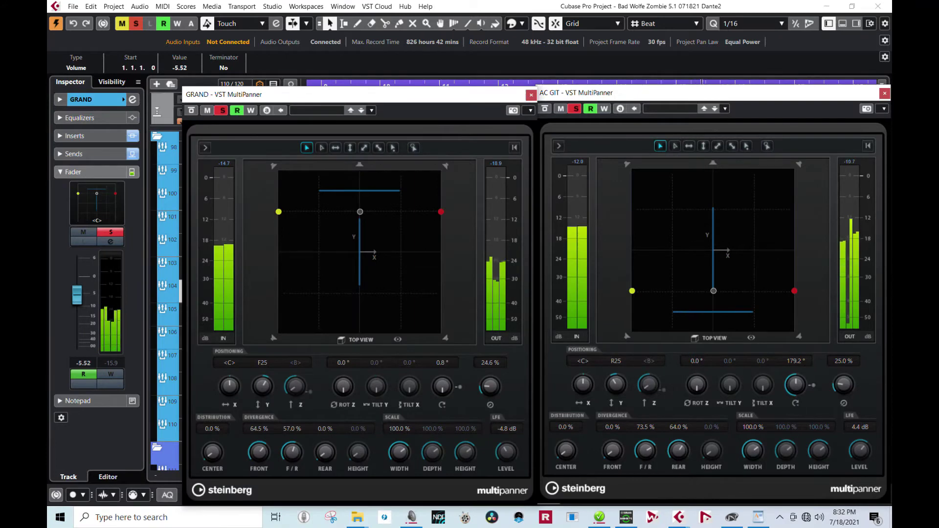
Reposition the GRAND track's VST MultiPanner window next to the AC GIT panner.
{"action": "left_click_drag", "start_coordinate": [294, 94], "coordinate": [288, 93]}
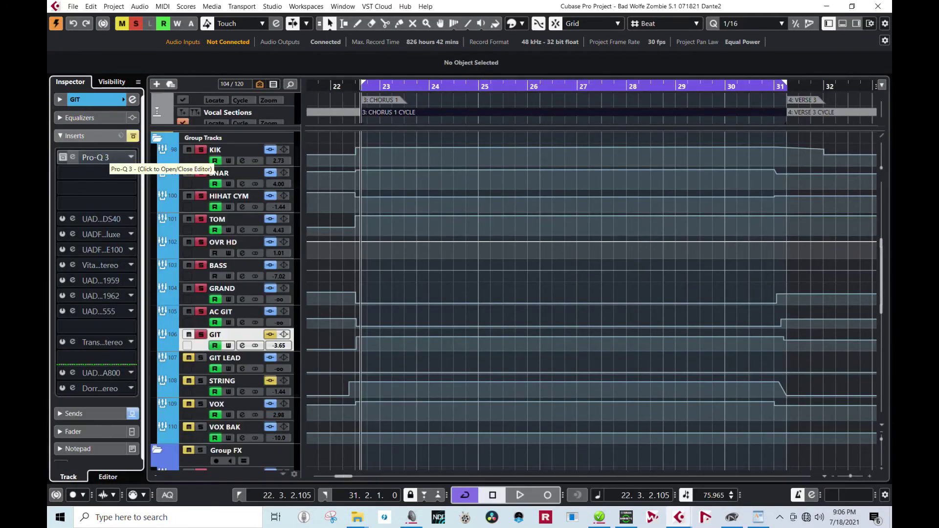
Start playback of the chorus and open the GIT track's Pro-Q 3 insert out of bypass at the Very Large window size.
{"action": "key", "text": "space"}
{"action": "left_click", "coordinate": [105, 157]}
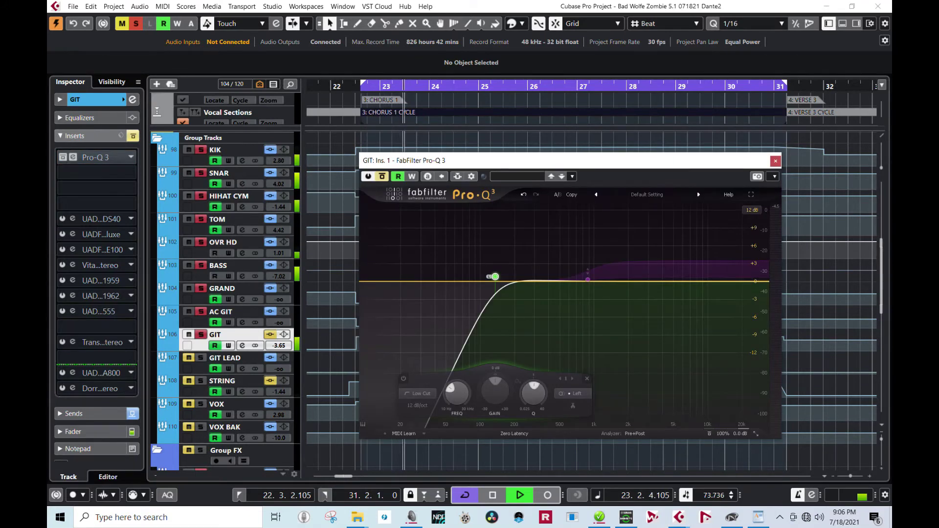
{"action": "left_click", "coordinate": [382, 176]}
{"action": "left_click", "coordinate": [756, 434]}
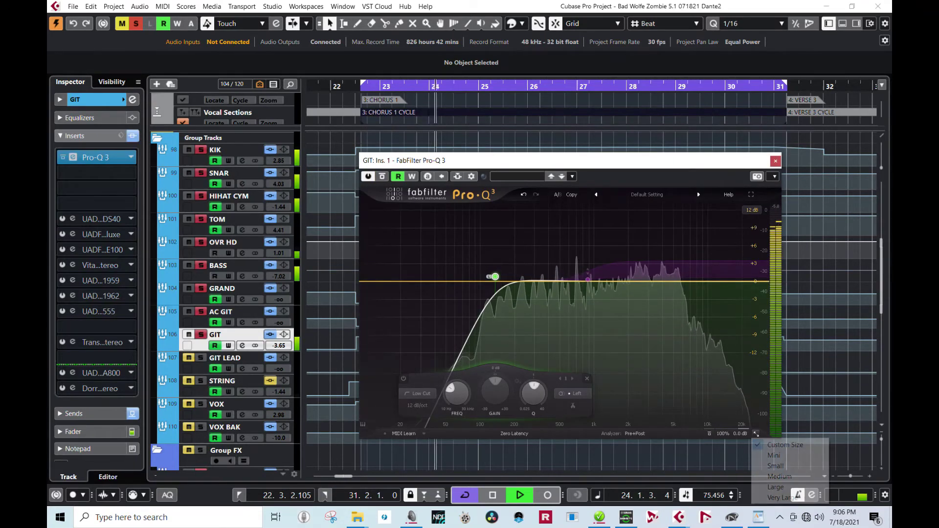
{"action": "left_click", "coordinate": [783, 498]}
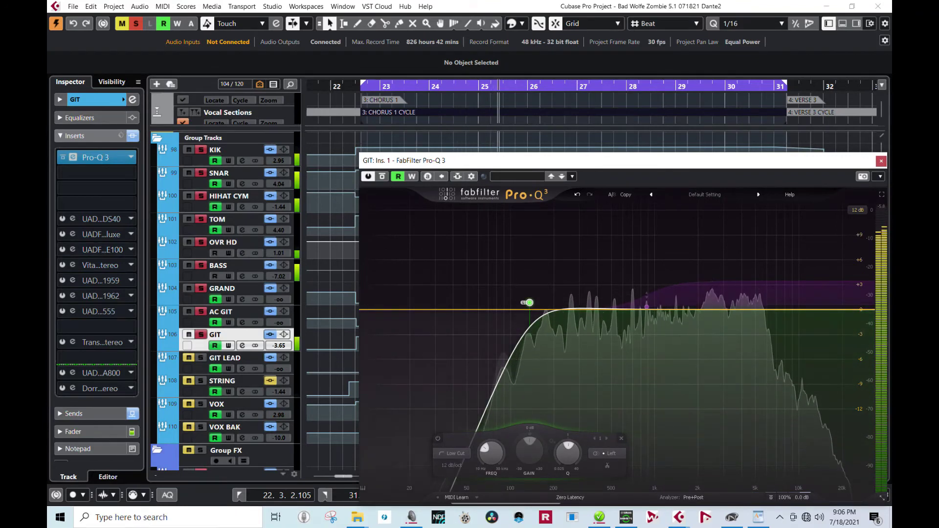
Solo the STRING track and open its Pro-Q 3 insert out of bypass, enlarging the window to Very Large.
{"action": "left_click", "coordinate": [223, 381]}
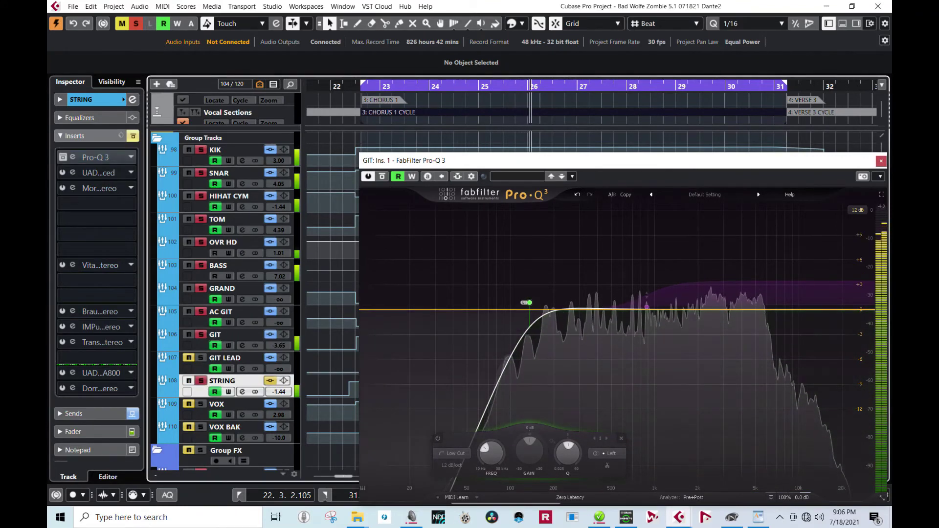
{"action": "left_click", "coordinate": [200, 381]}
{"action": "left_click", "coordinate": [73, 157]}
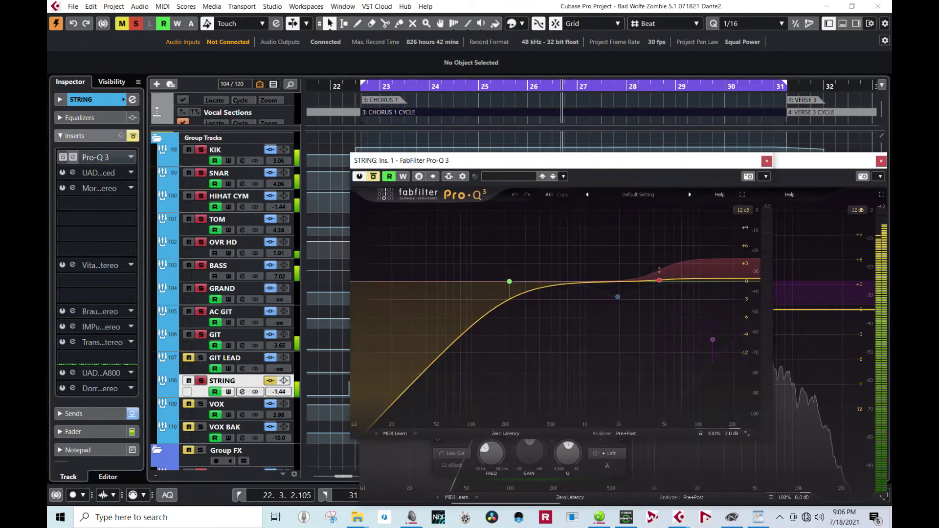
{"action": "left_click", "coordinate": [374, 177]}
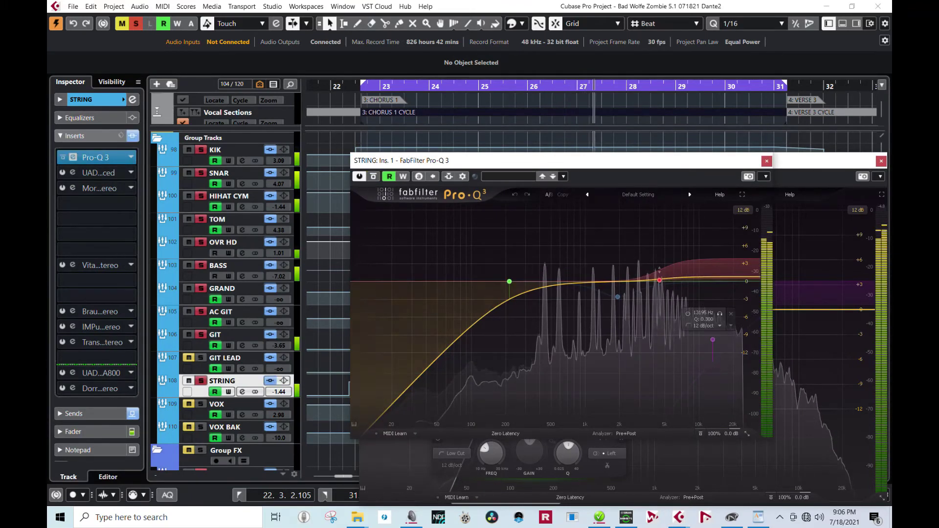
{"action": "left_click", "coordinate": [747, 433]}
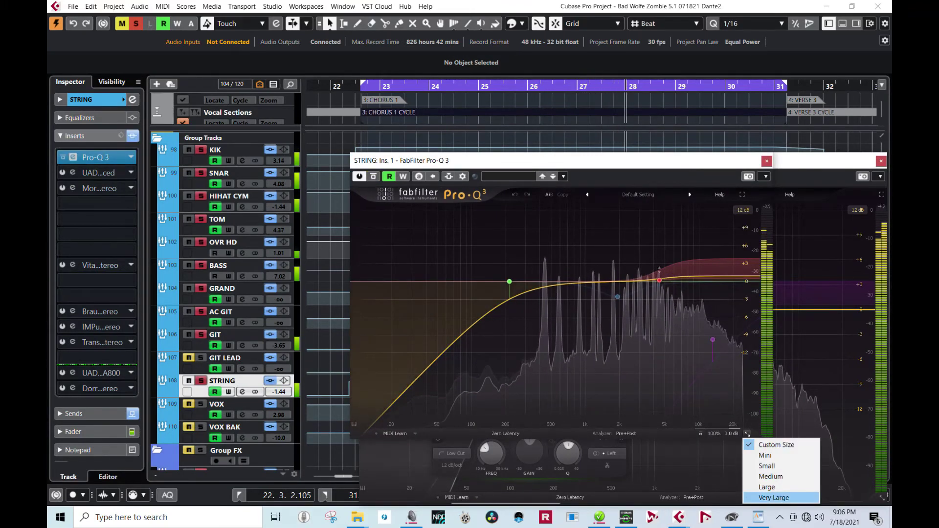
{"action": "left_click", "coordinate": [771, 497]}
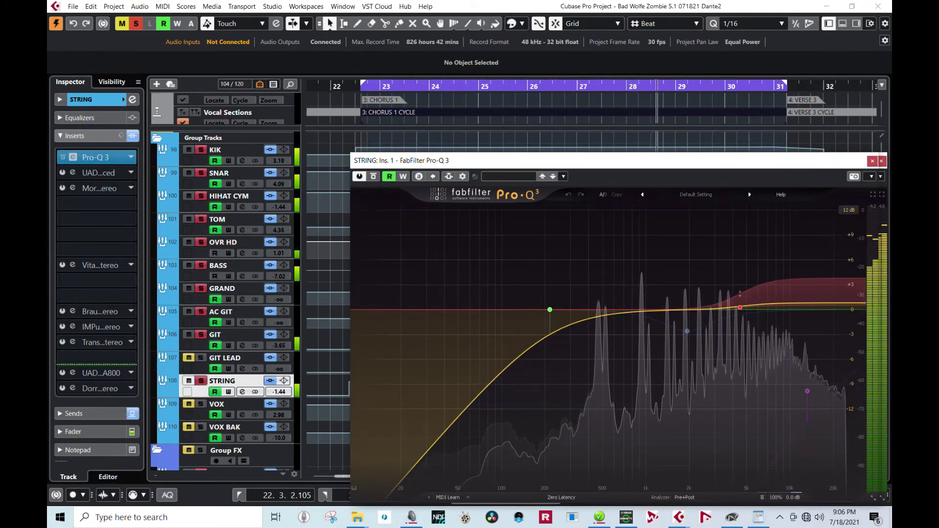
Open the VST MultiPanners of the STRING and GIT tracks side by side to compare their surround placement.
{"action": "left_click", "coordinate": [73, 431]}
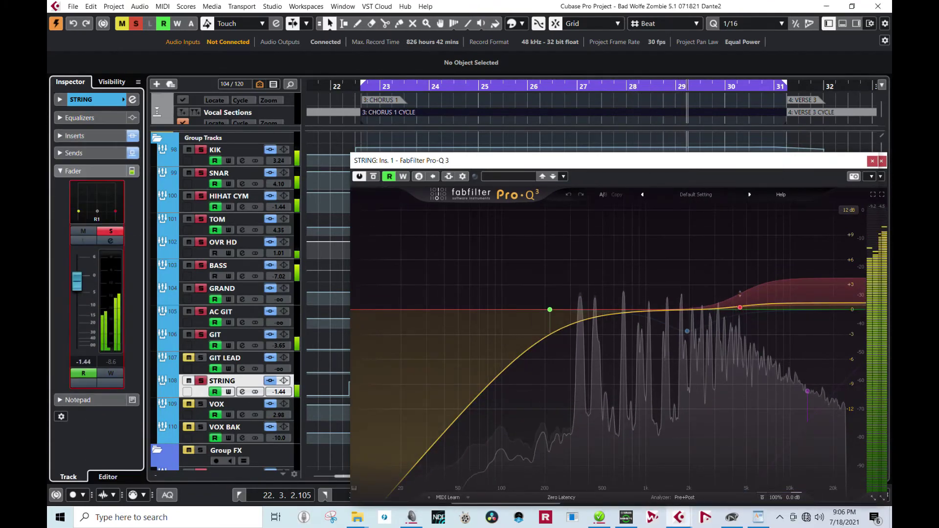
{"action": "double_click", "coordinate": [97, 202]}
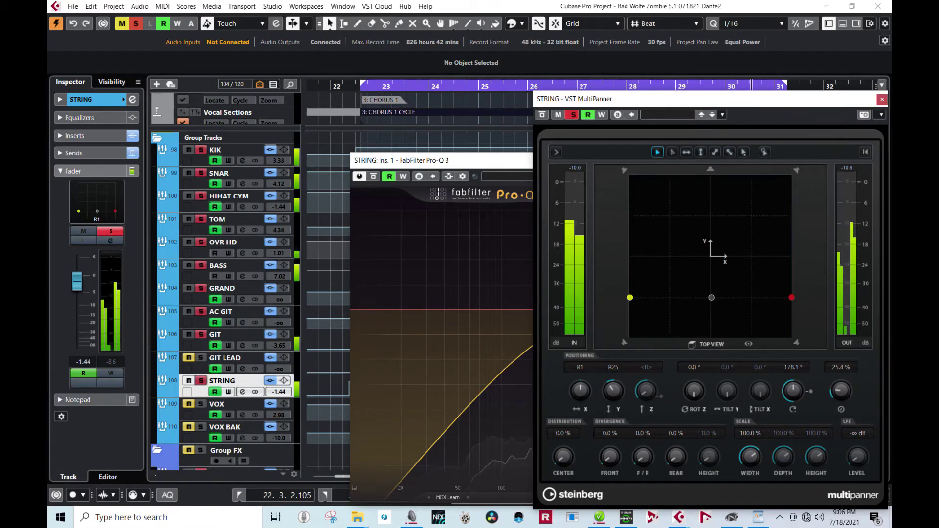
{"action": "left_click", "coordinate": [226, 335]}
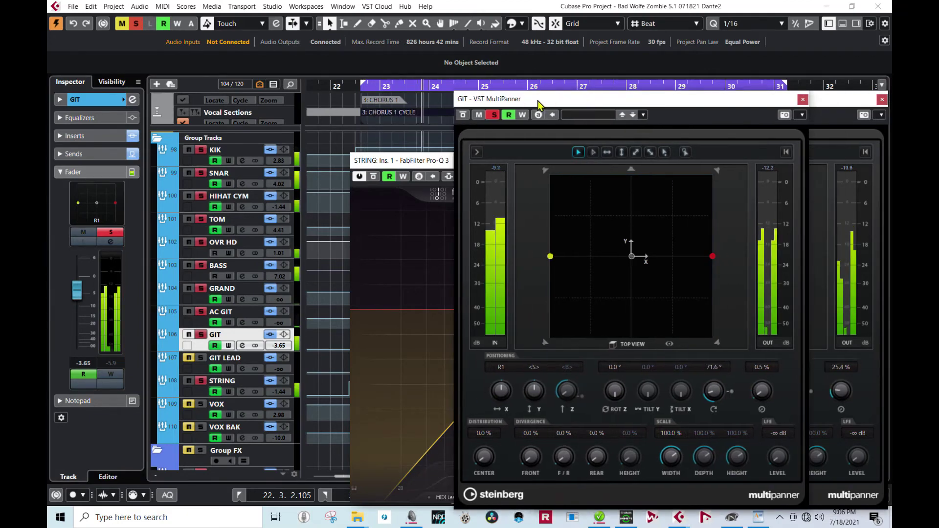
{"action": "left_click_drag", "start_coordinate": [619, 101], "coordinate": [255, 101]}
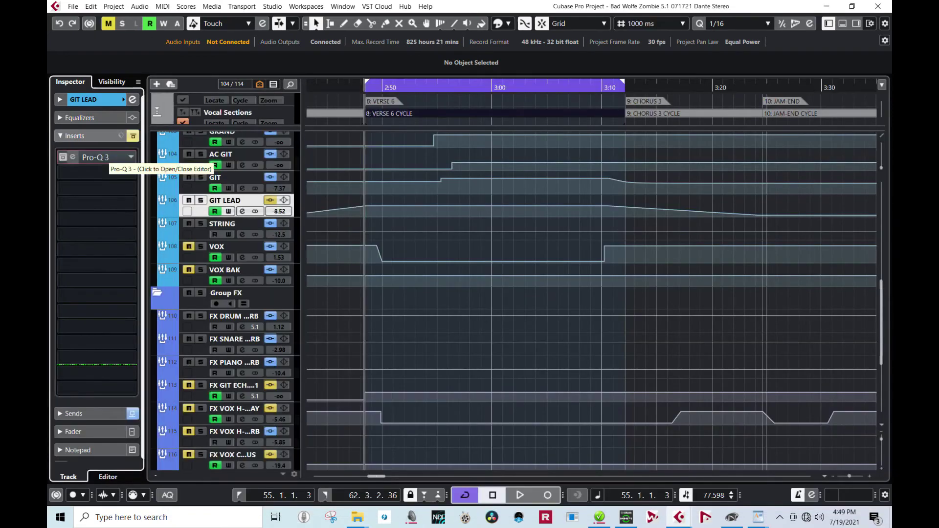
Play the verse 6 cycle and open the GIT LEAD track's Pro-Q 3 insert out of bypass at the Very Large size.
{"action": "key", "text": "space"}
{"action": "left_click", "coordinate": [95, 157]}
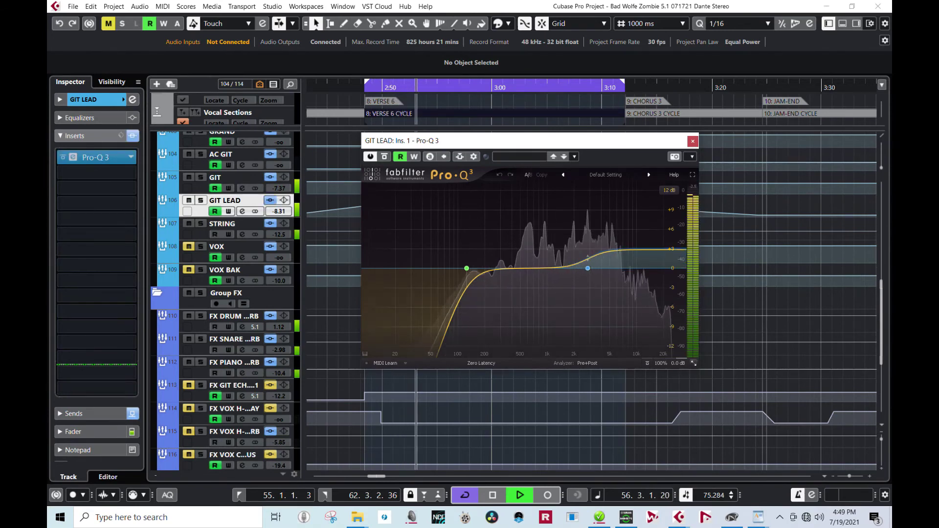
{"action": "left_click", "coordinate": [694, 363]}
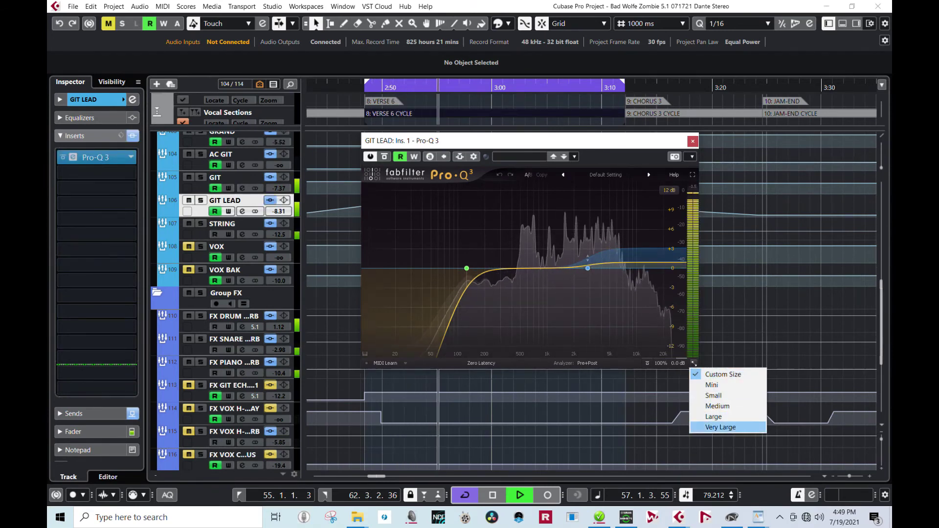
{"action": "left_click", "coordinate": [726, 428]}
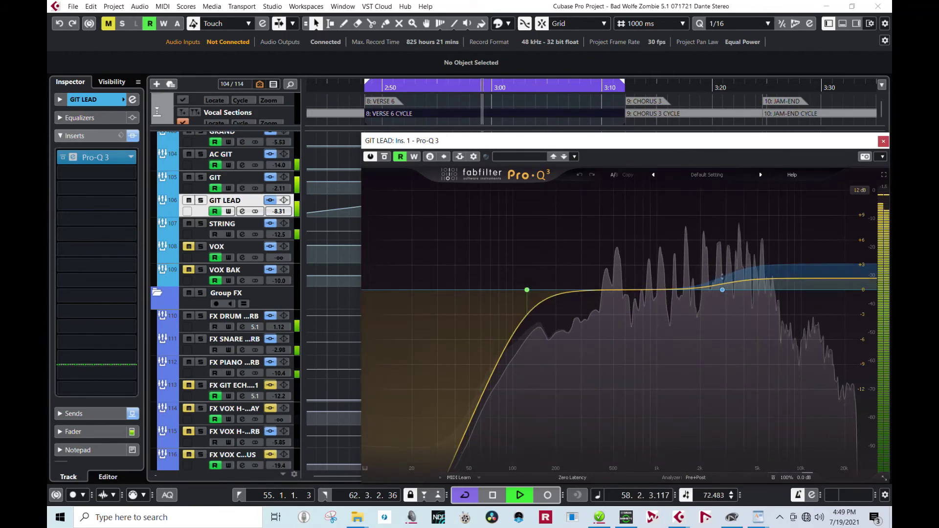
Unmute the FX GIT ECHO 5.1 track and open its UAD Korg SDD-3000 delay insert out of bypass.
{"action": "left_click", "coordinate": [233, 386]}
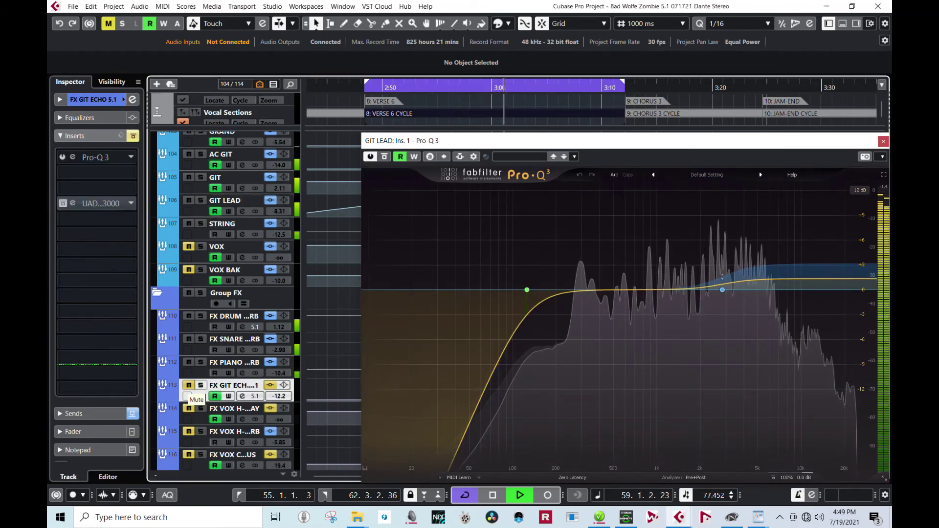
{"action": "left_click", "coordinate": [189, 386]}
{"action": "left_click", "coordinate": [73, 203]}
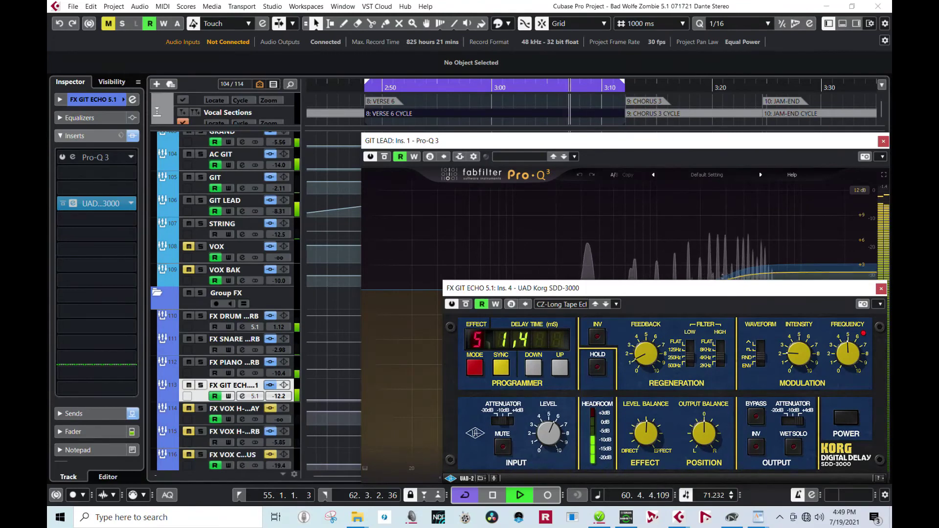
Open the VST MultiPanners of the FX GIT ECHO 5.1 and GIT LEAD tracks side by side to compare their positions.
{"action": "left_click", "coordinate": [73, 431]}
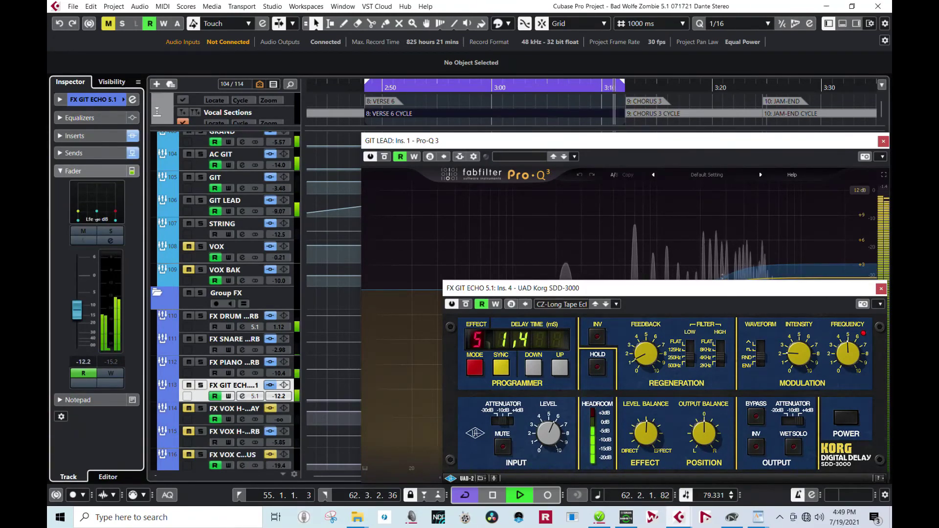
{"action": "double_click", "coordinate": [97, 201]}
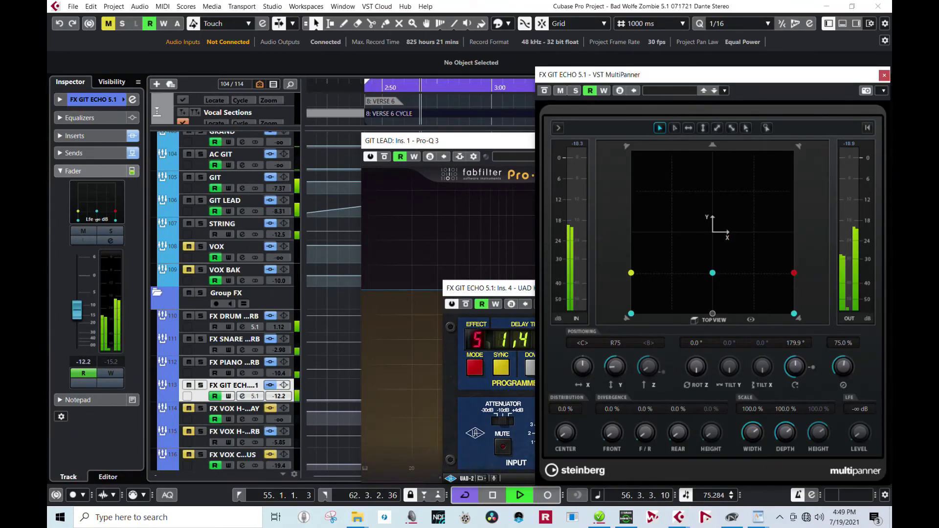
{"action": "left_click", "coordinate": [187, 208]}
{"action": "left_click", "coordinate": [97, 202]}
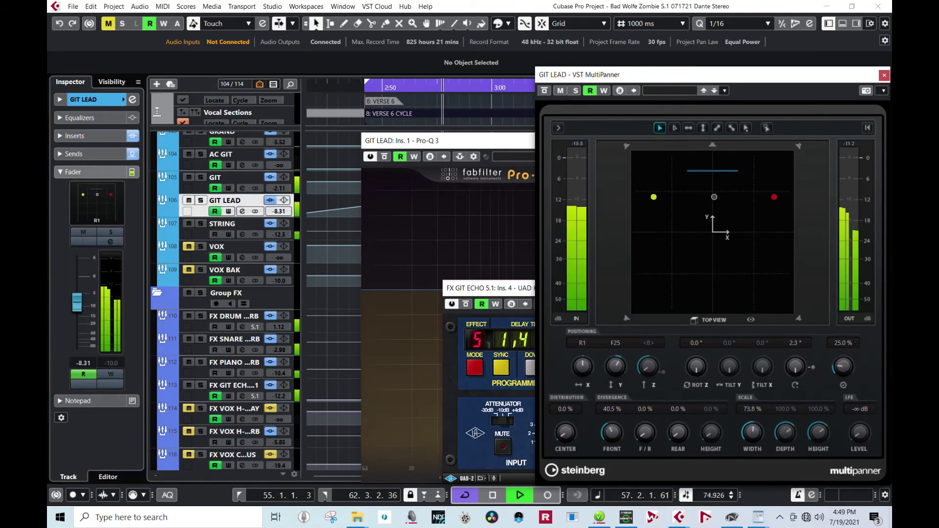
{"action": "left_click_drag", "start_coordinate": [636, 75], "coordinate": [280, 73]}
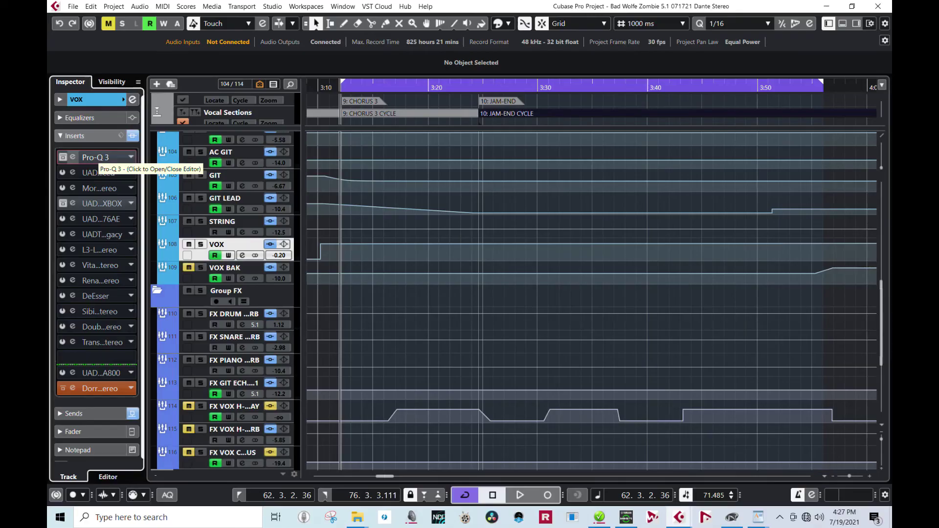
During playback, open the VOX track's Pro-Q 3 at Very Large size and its UAD Manley VOXBOX, both out of bypass.
{"action": "key", "text": "space"}
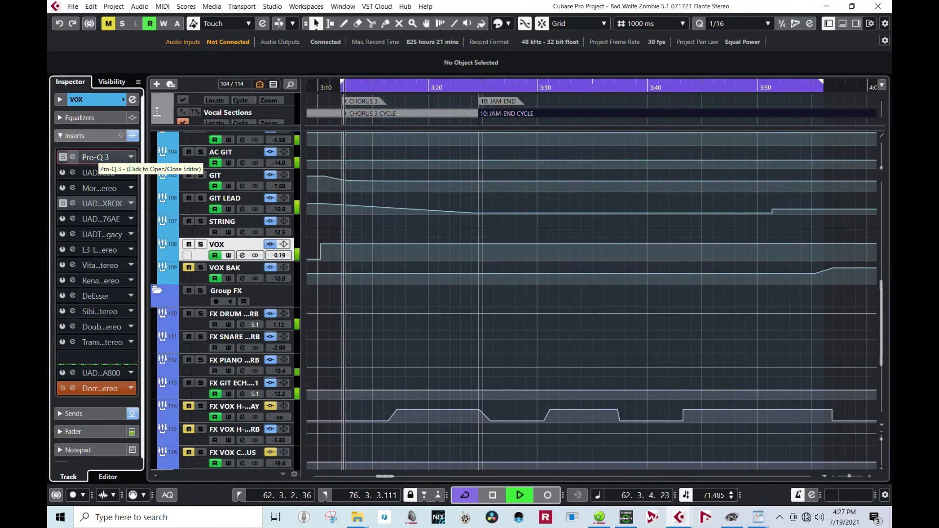
{"action": "left_click", "coordinate": [95, 157]}
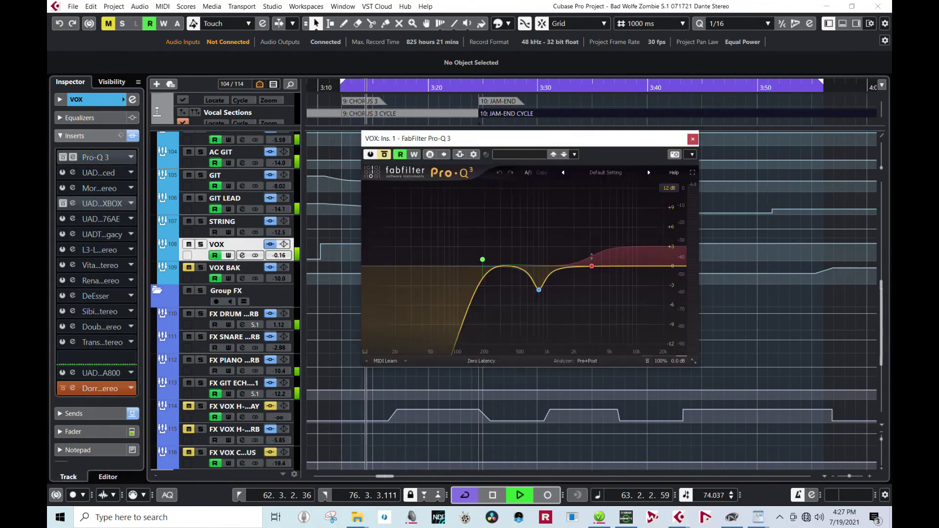
{"action": "mouse_move", "coordinate": [538, 290]}
{"action": "left_click", "coordinate": [694, 361]}
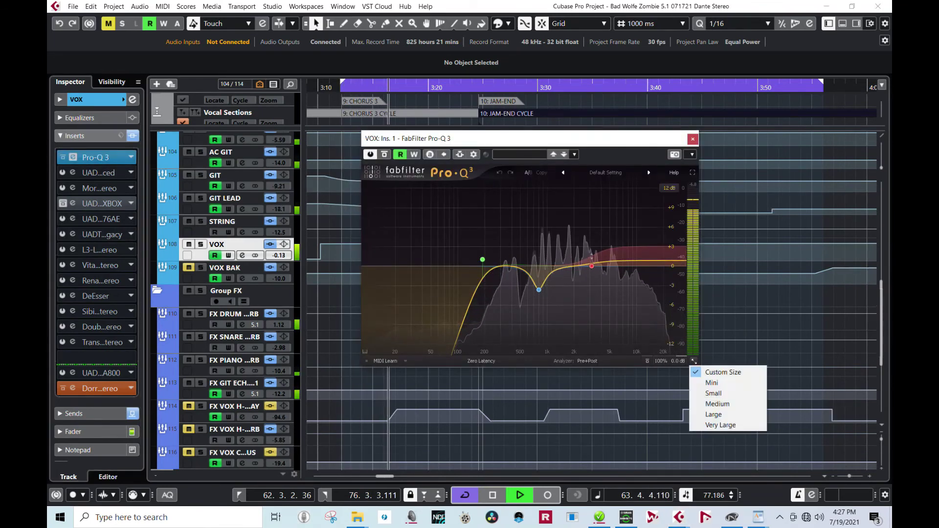
{"action": "left_click", "coordinate": [719, 425]}
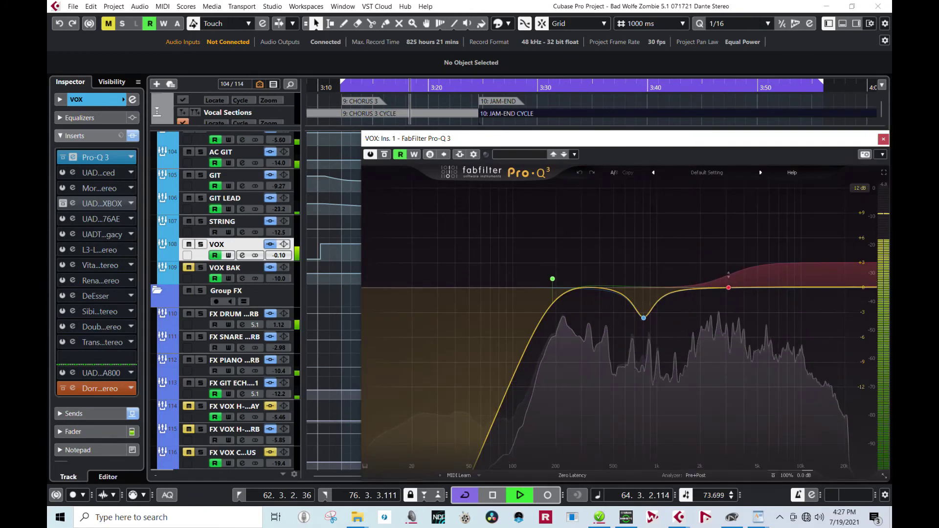
{"action": "left_click", "coordinate": [72, 203]}
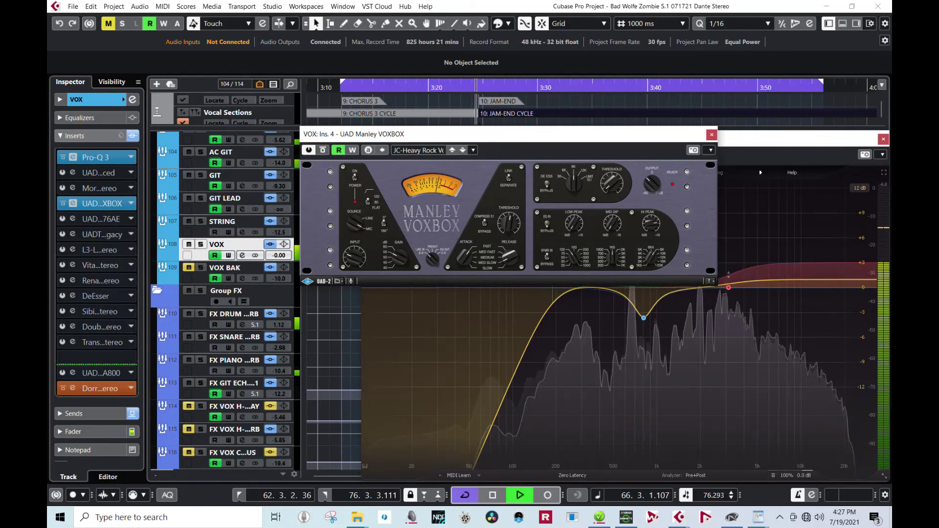
Unmute the FX VOX H-DELAY track and open its H-Delay Stereo insert out of bypass.
{"action": "left_click", "coordinate": [234, 407]}
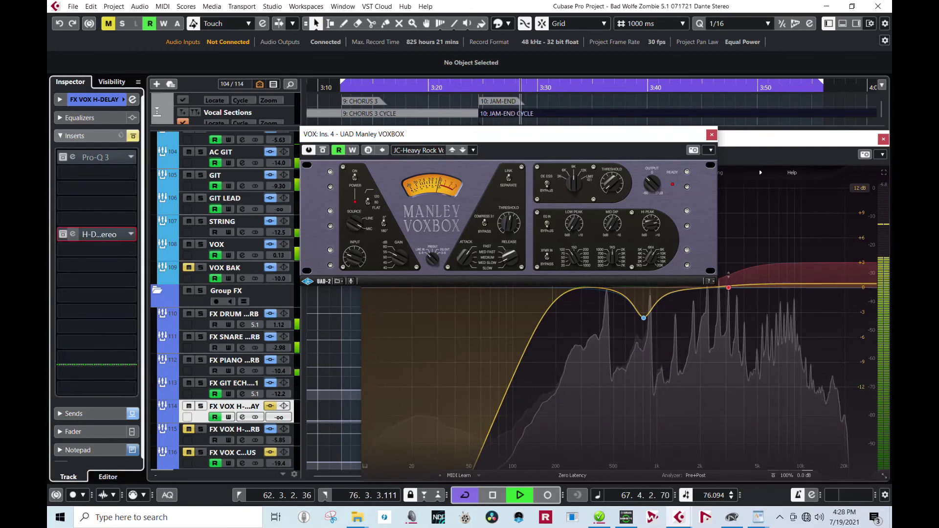
{"action": "left_click", "coordinate": [73, 234]}
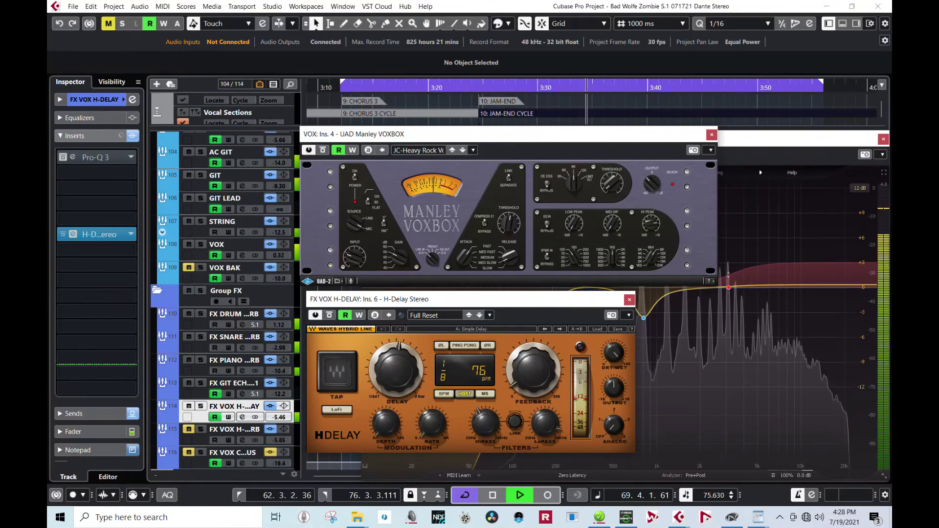
Unmute the VOX BAK track and open its Pro-Q 3 at Very Large size and its UAD Manley VOXBOX, both out of bypass.
{"action": "left_click", "coordinate": [235, 274]}
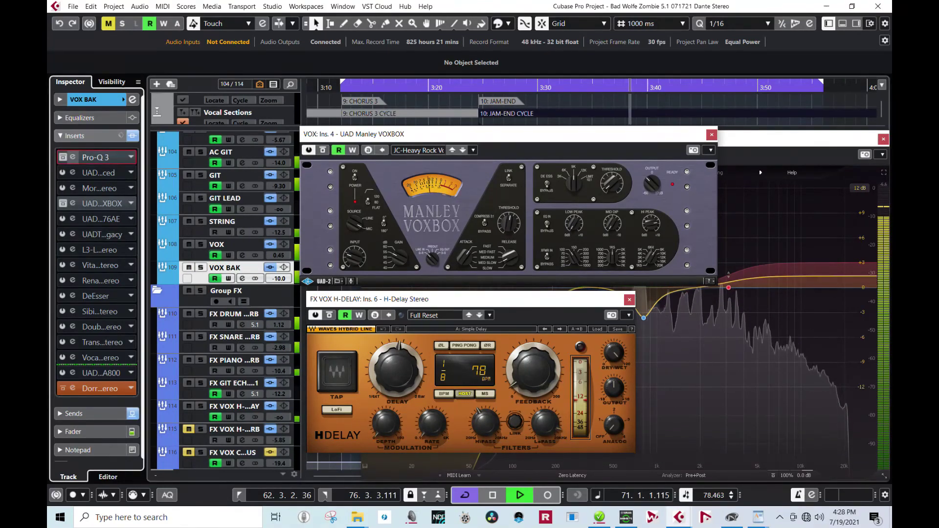
{"action": "left_click", "coordinate": [97, 157]}
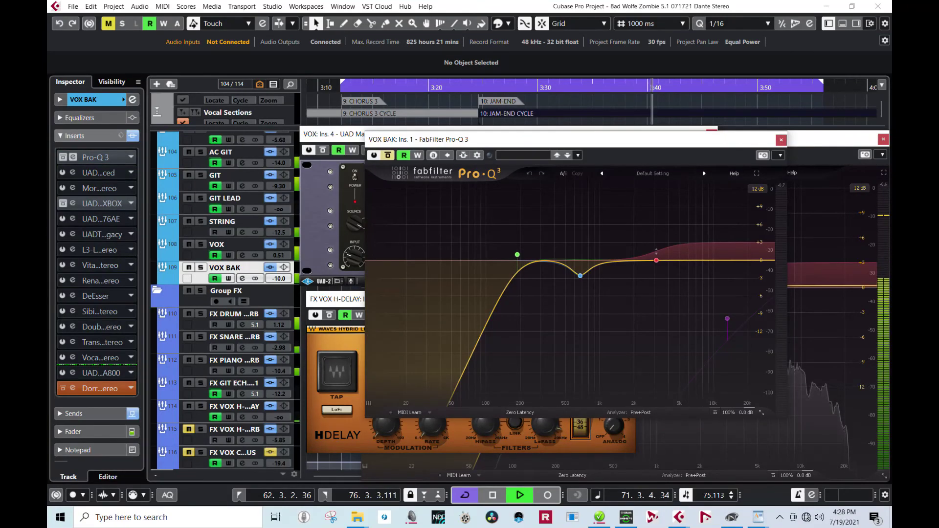
{"action": "left_click", "coordinate": [388, 155]}
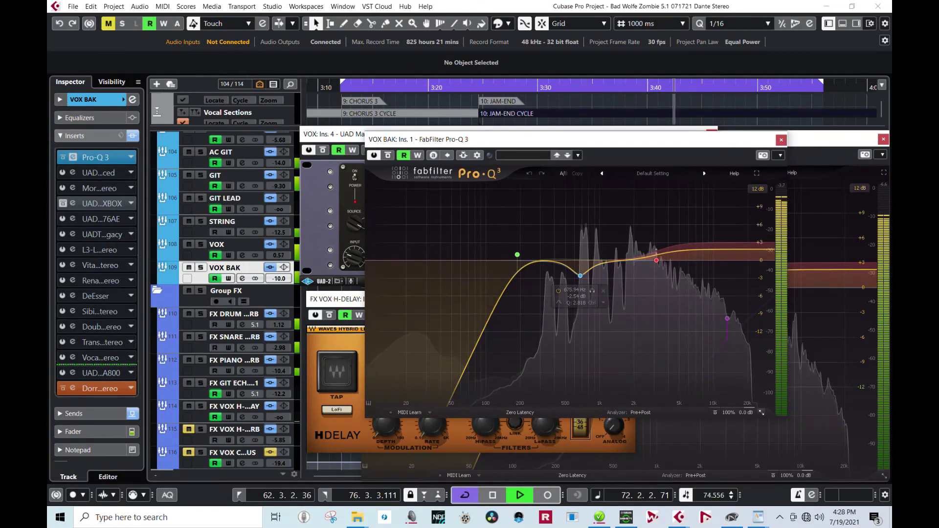
{"action": "left_click", "coordinate": [762, 412]}
{"action": "left_click", "coordinate": [790, 476]}
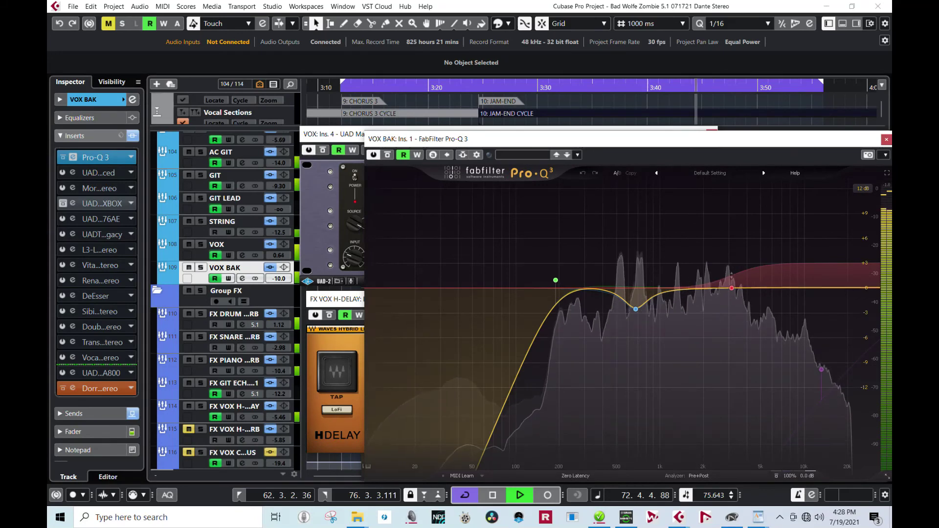
{"action": "left_click", "coordinate": [97, 204]}
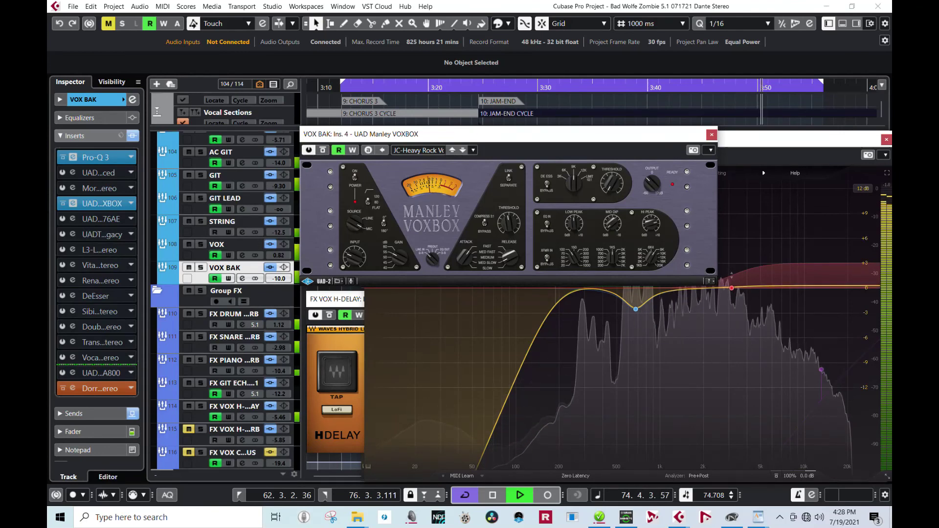
Unmute the FX VOX H-REVERB track and open its H-Reverb 5.1 insert out of bypass.
{"action": "left_click", "coordinate": [234, 430]}
{"action": "left_click", "coordinate": [189, 429]}
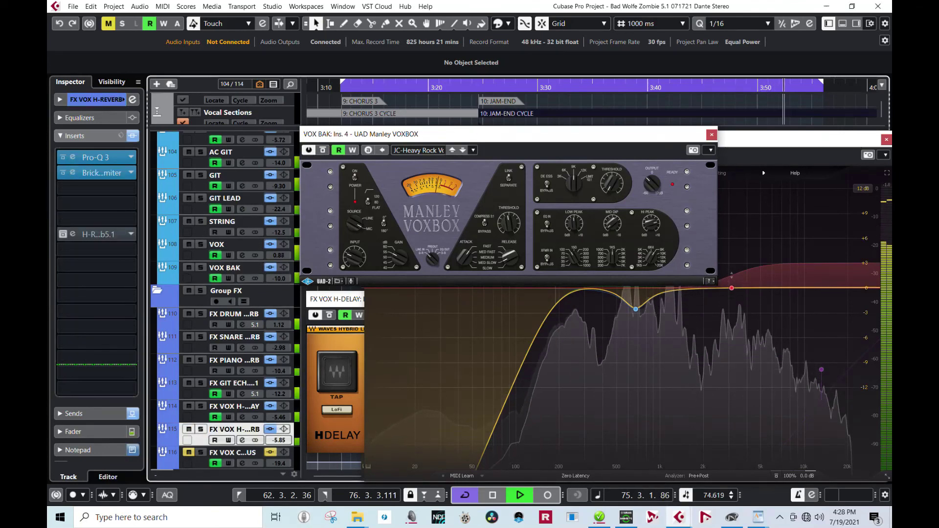
{"action": "left_click", "coordinate": [98, 235]}
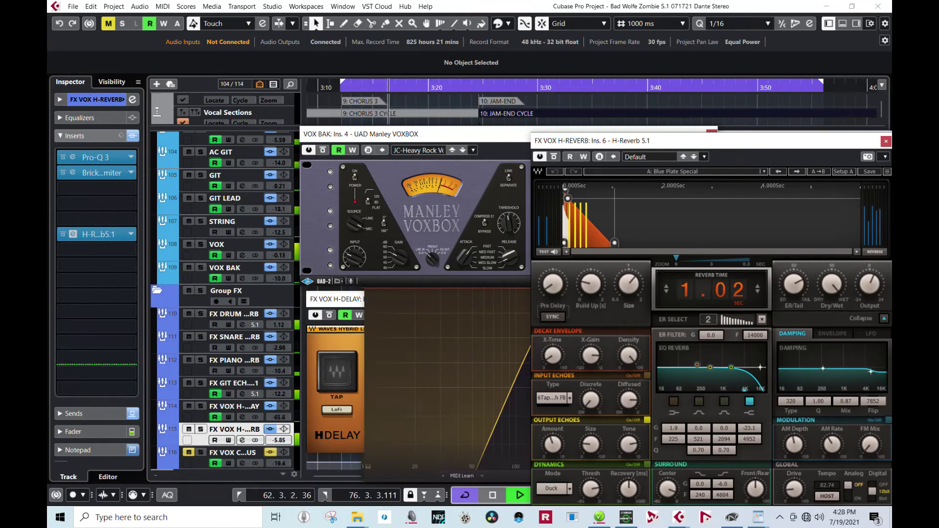
Unmute the FX VOX CHORUS track, open its UAD Studio D Chorus insert and take it out of bypass.
{"action": "left_click", "coordinate": [232, 453]}
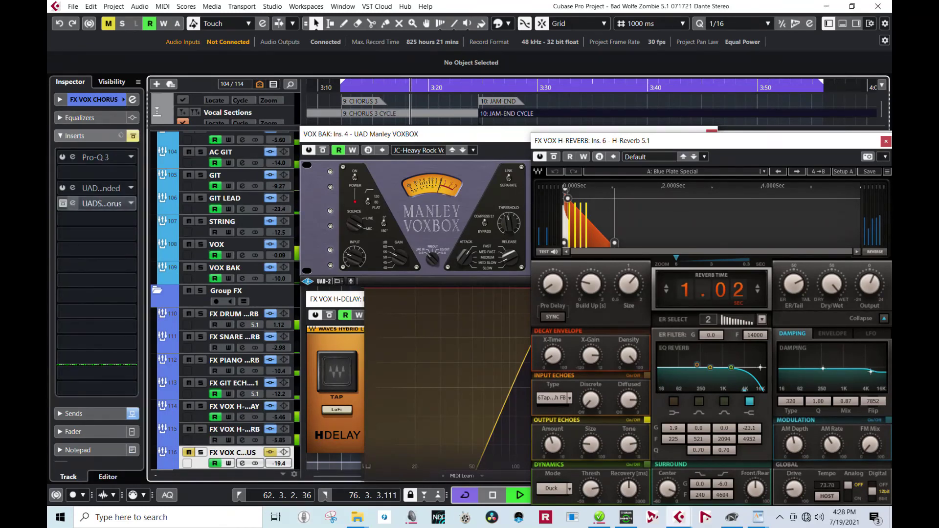
{"action": "left_click", "coordinate": [72, 204]}
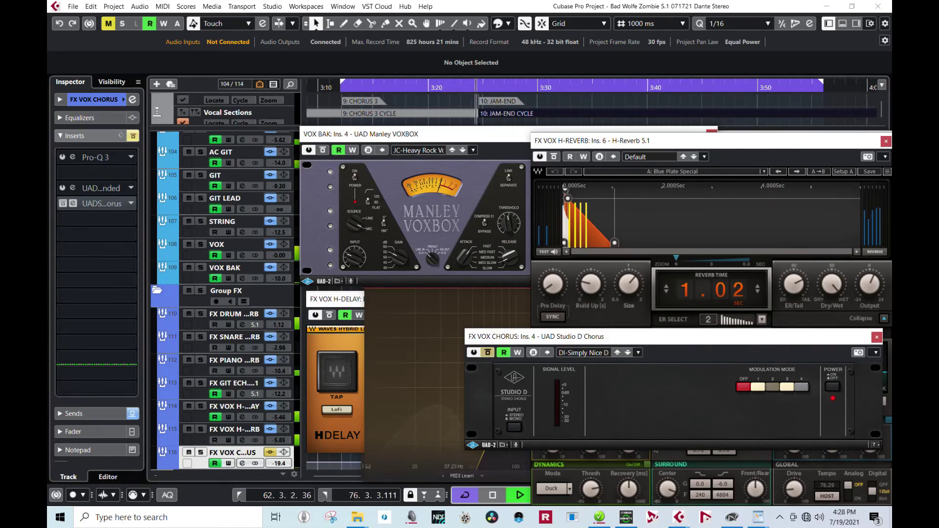
{"action": "left_click", "coordinate": [487, 352]}
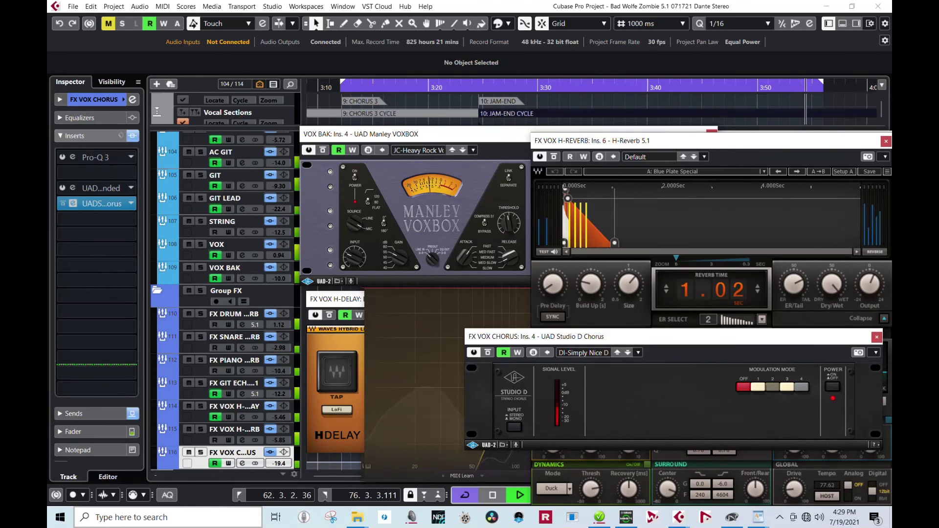
Turn off cycle mode so playback runs on past the jam-end loop.
{"action": "key", "text": "KP_Divide"}
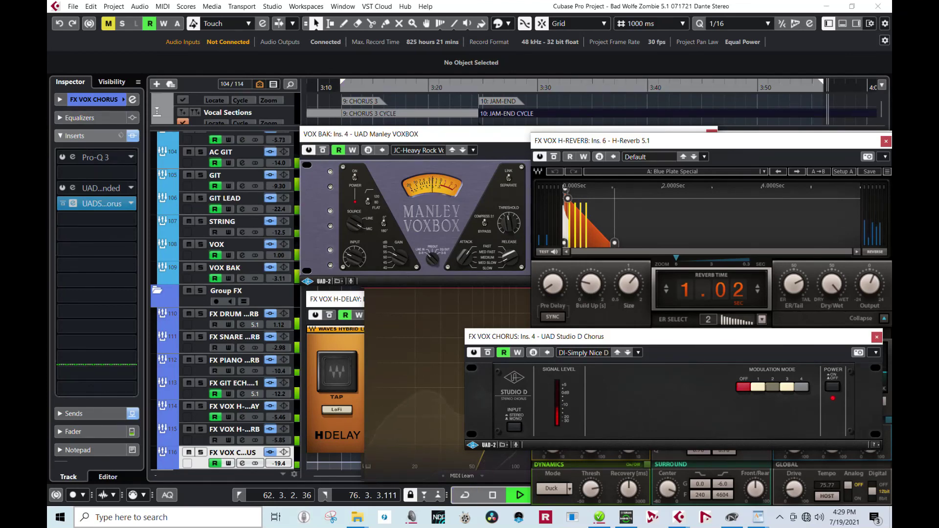